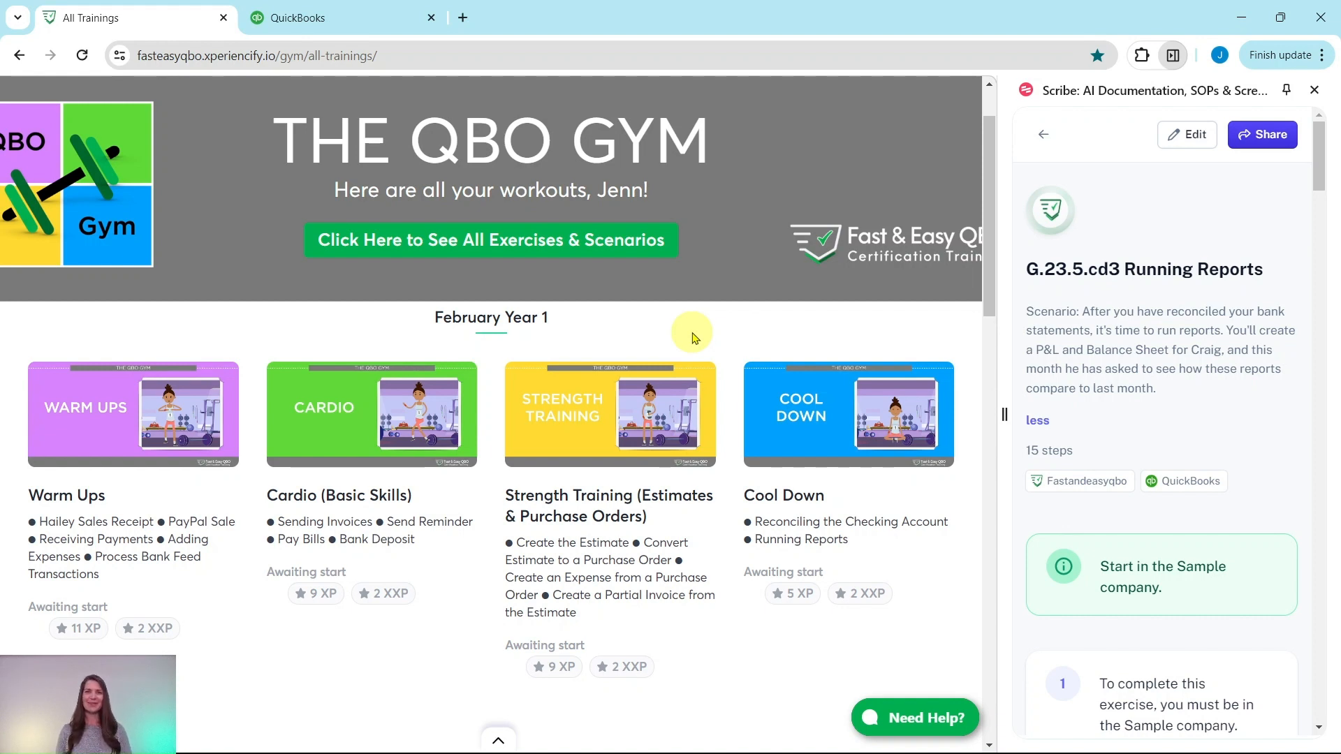
Open the Cool Down workout in the May Year 1 section of the training list.
scroll(719, 349, down, 14)
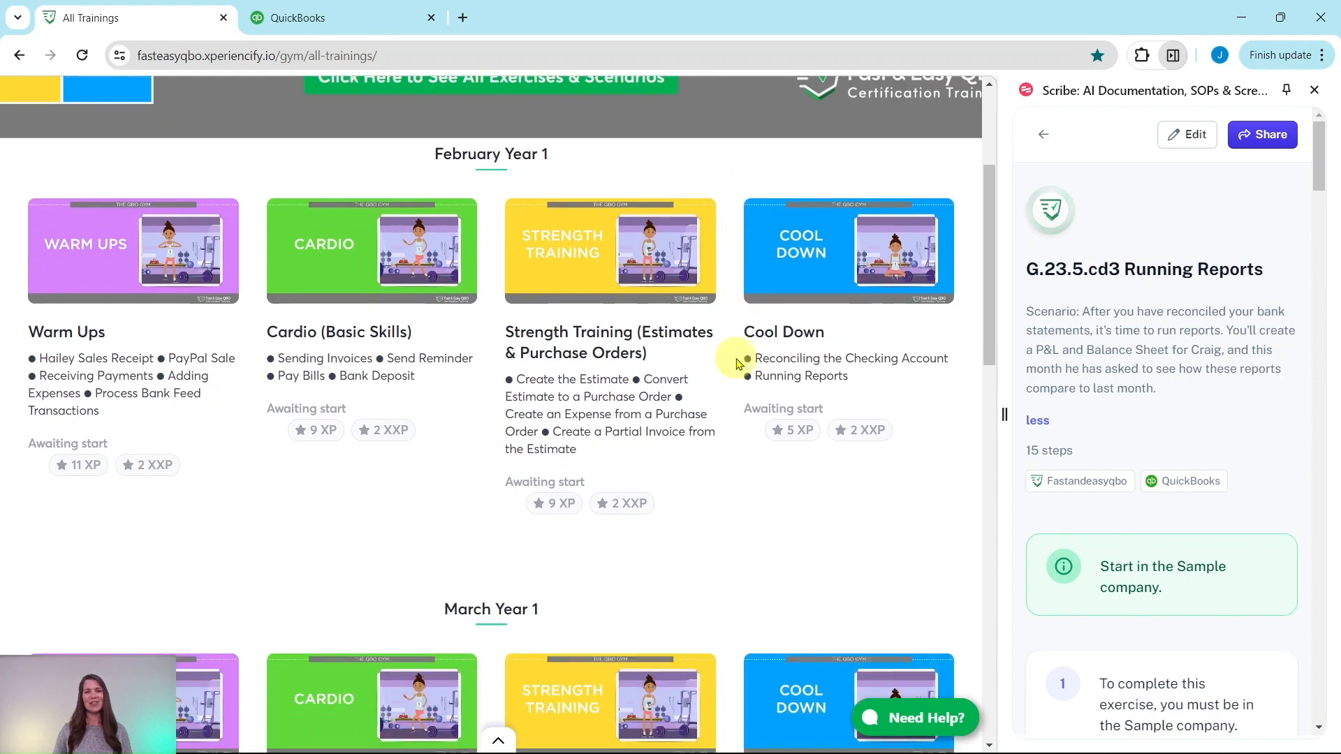
scroll(738, 372, down, 6)
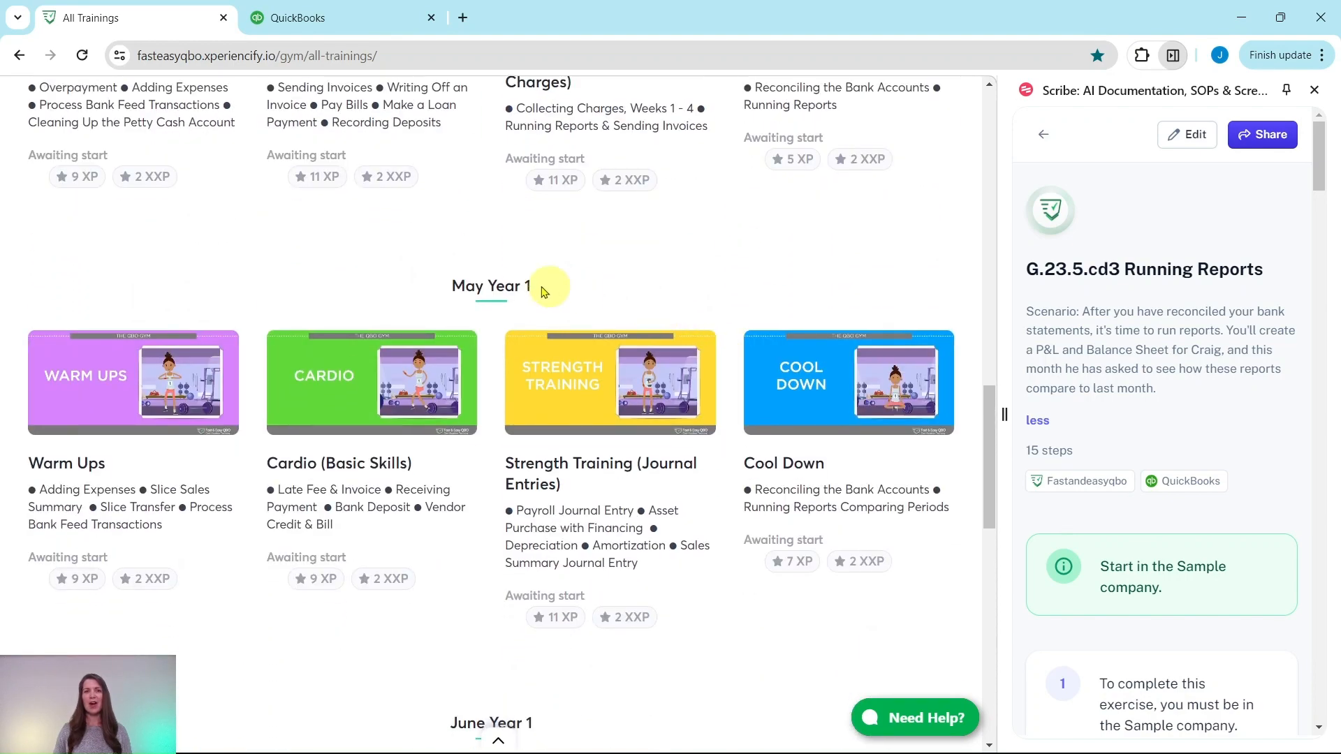
click(799, 379)
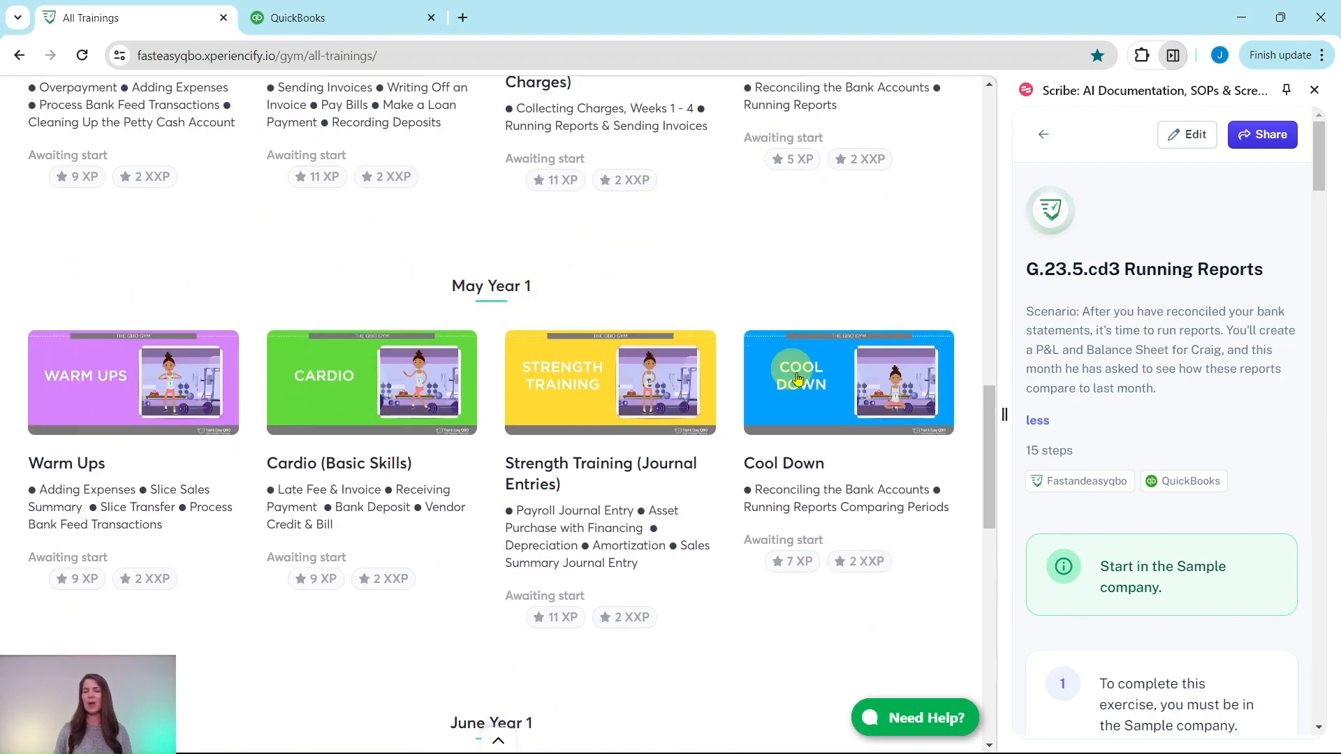
click(822, 414)
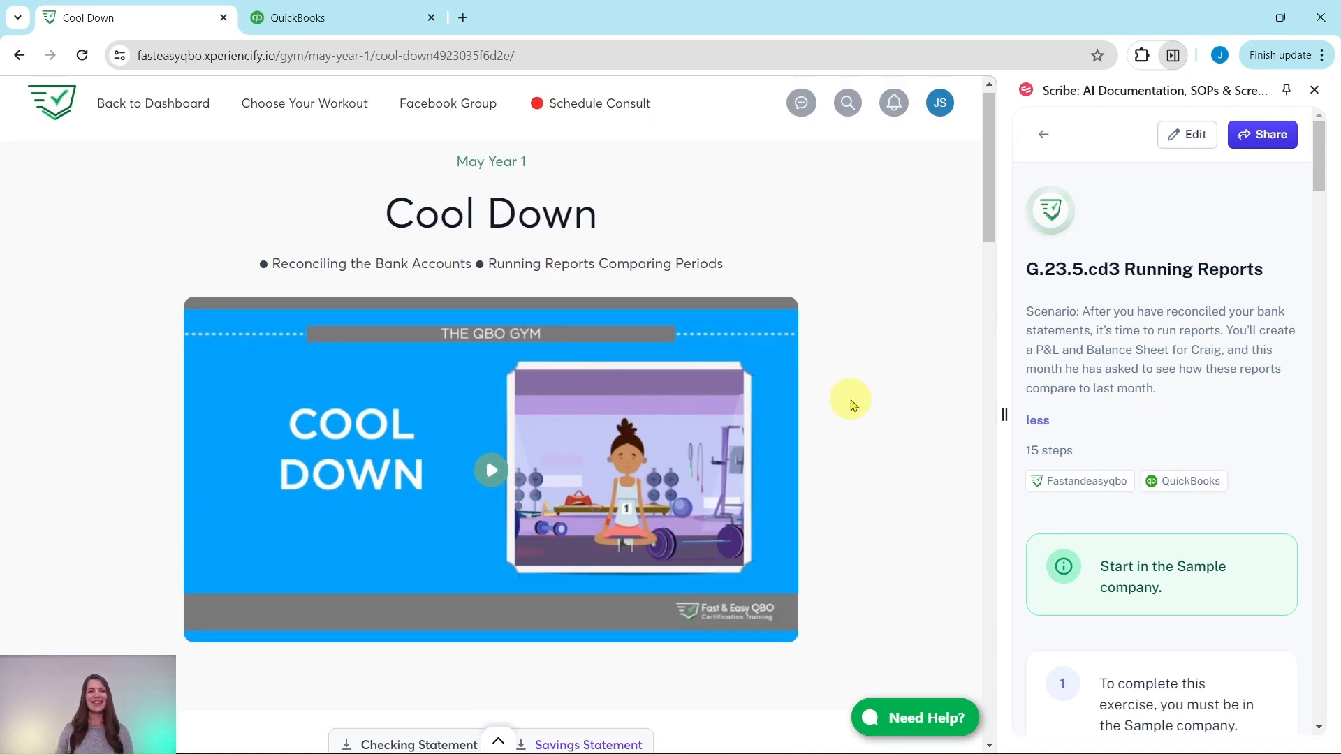
Look through the Cool Down lesson's quiz and hands-on practice exercises, then the opening of the G.23.5.cd3 Running Reports guide.
scroll(852, 404, down, 1)
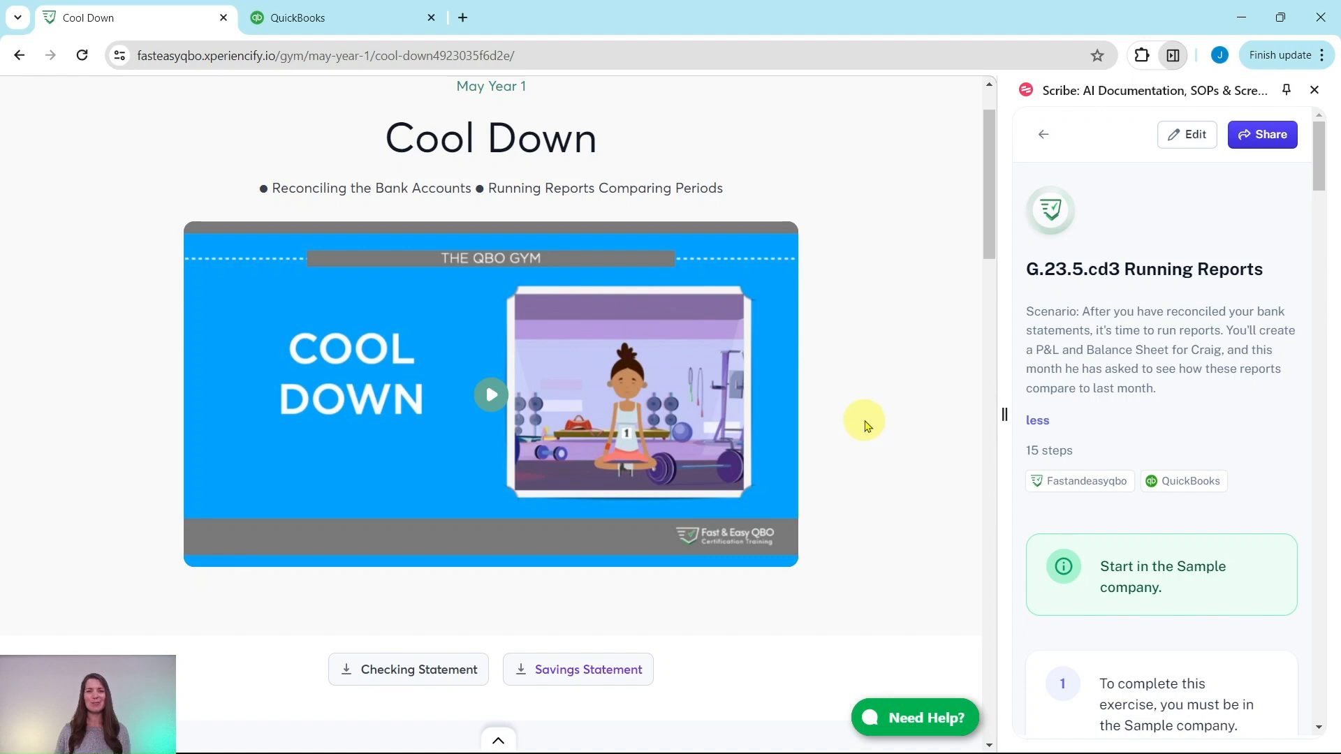
scroll(863, 429, down, 8)
scroll(863, 429, down, 1)
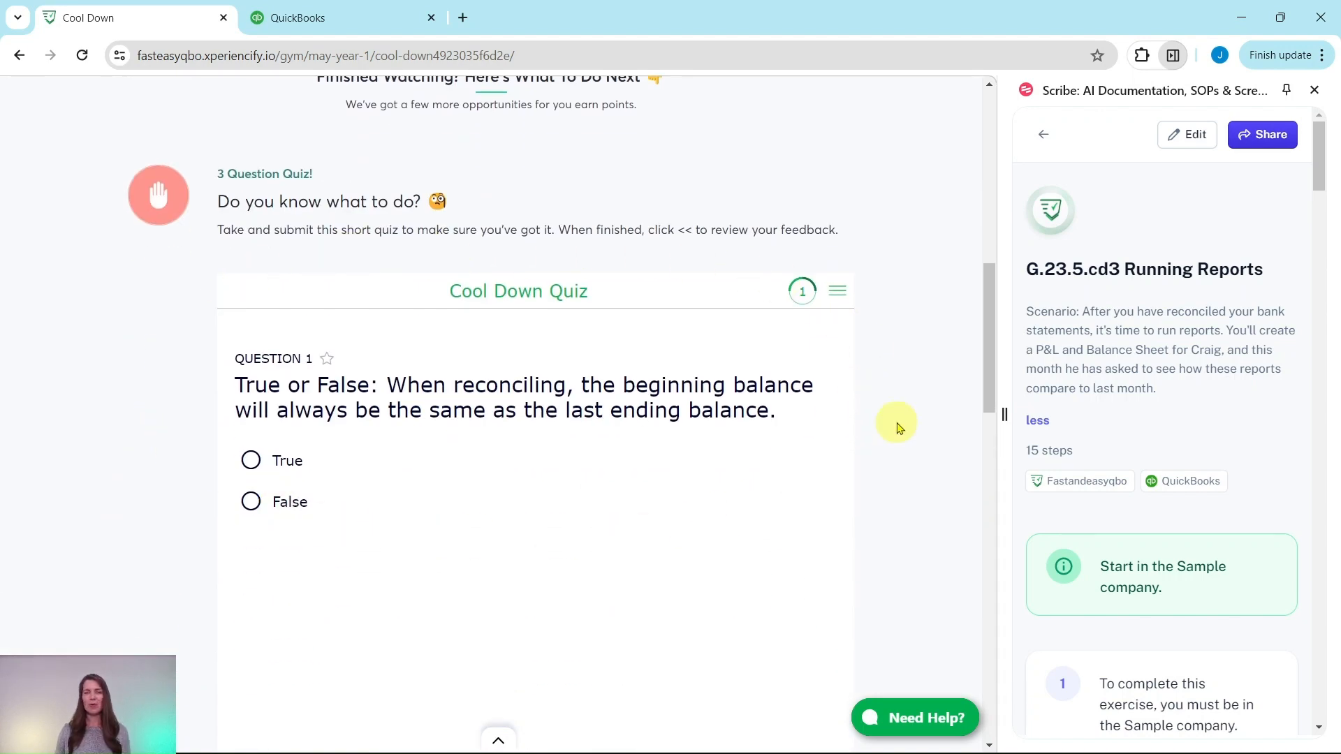
scroll(894, 421, down, 10)
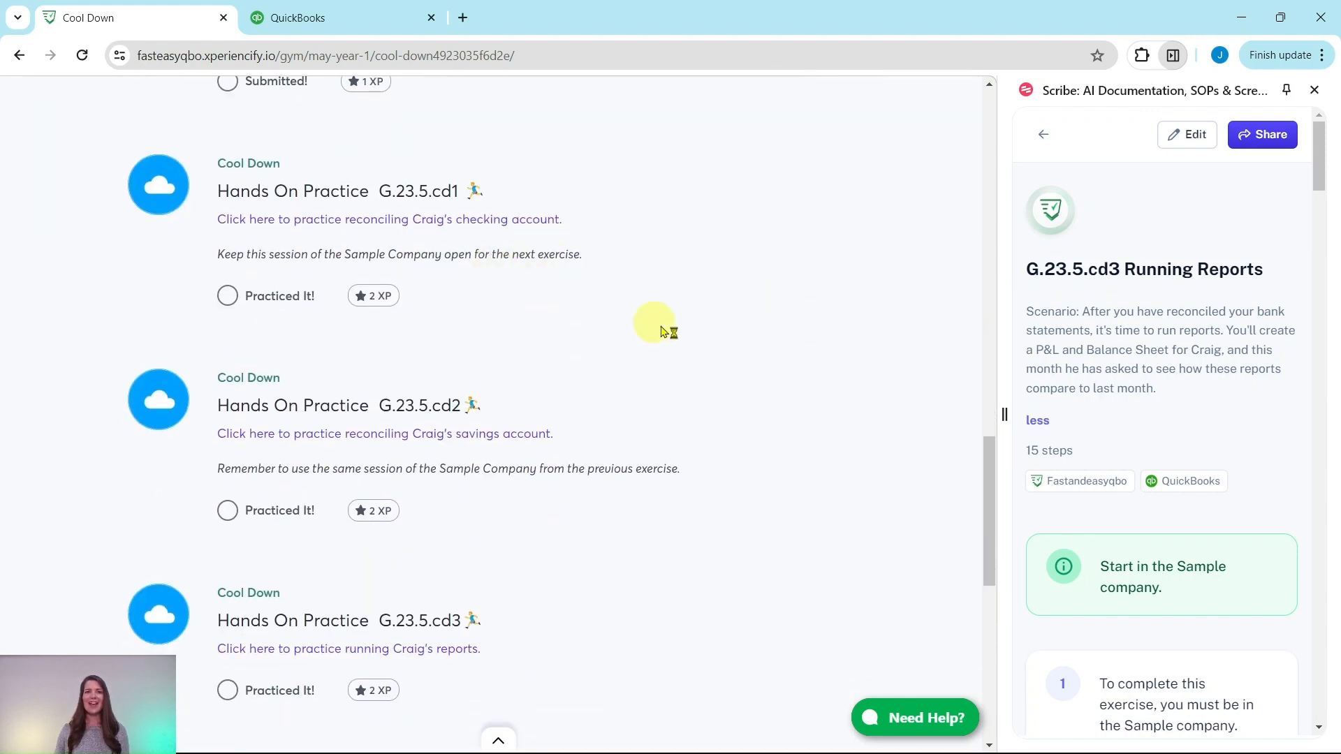
scroll(587, 582, down, 2)
scroll(587, 582, down, 2)
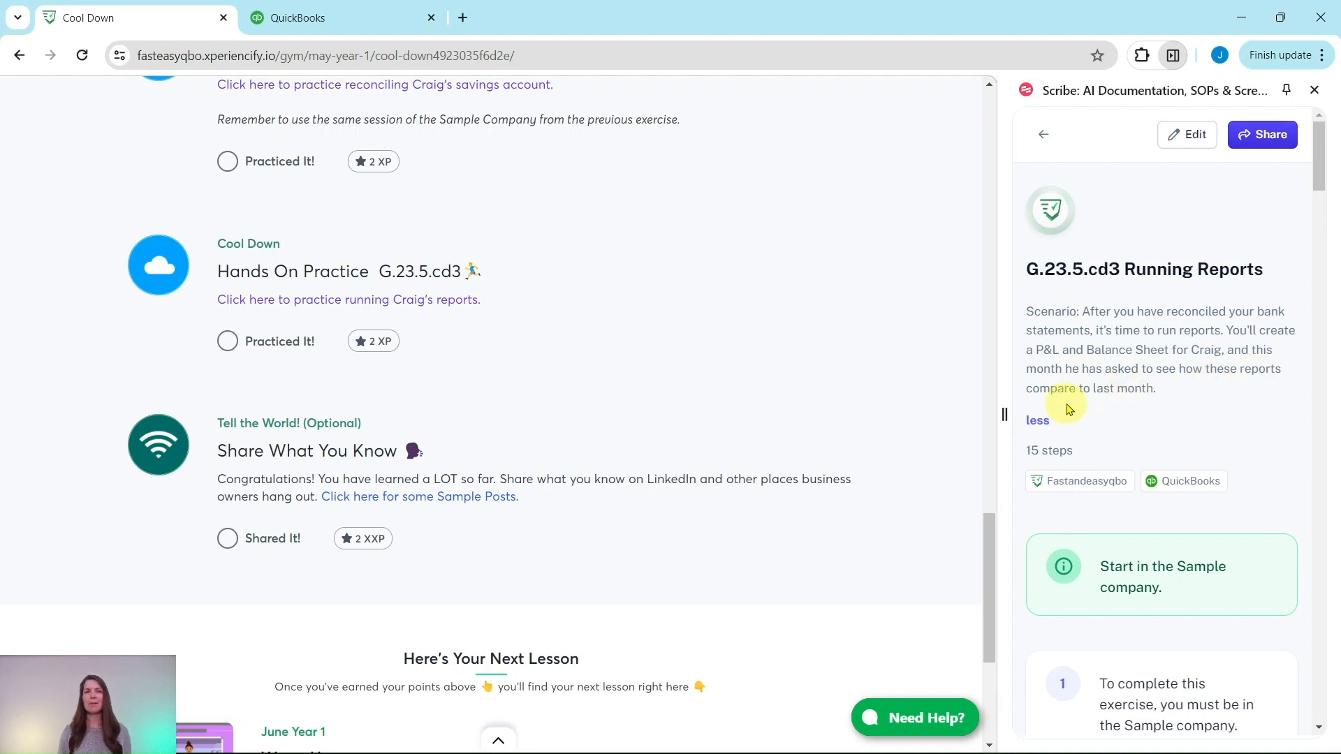
scroll(1115, 387, down, 5)
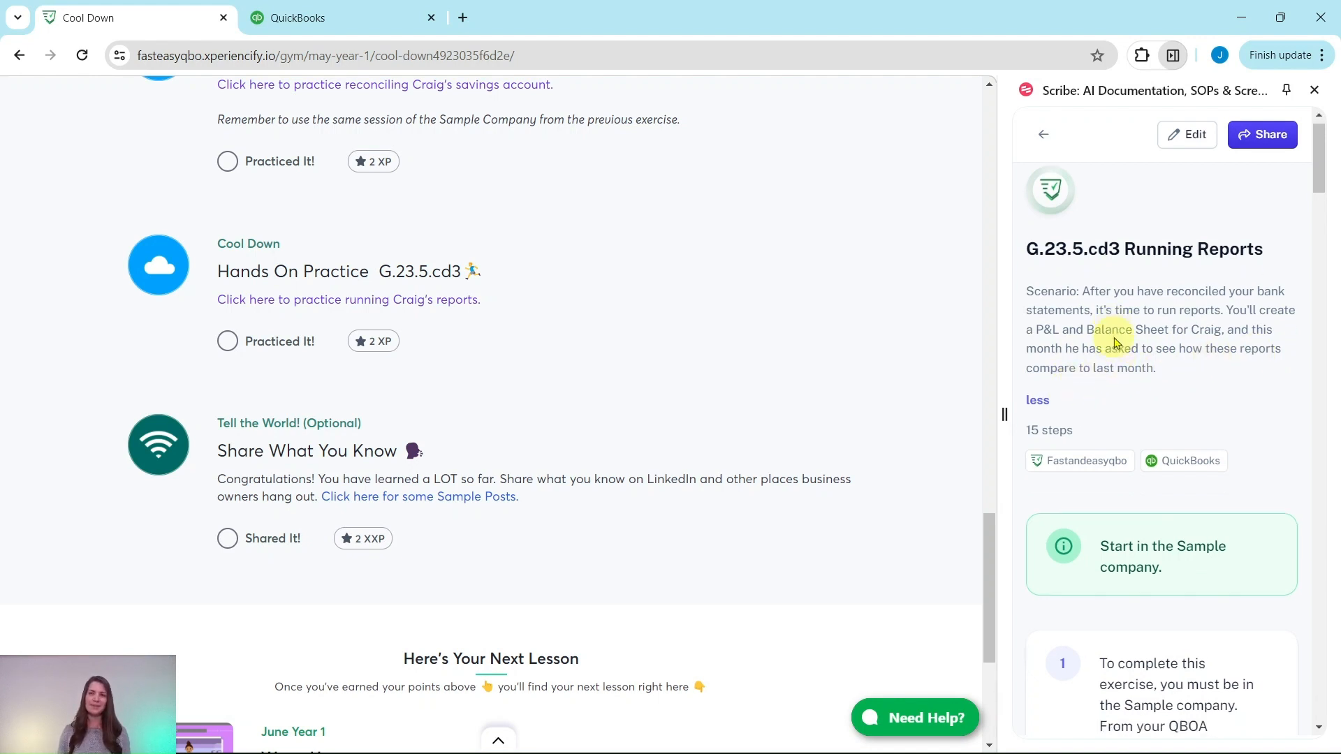
scroll(1139, 291, up, 1)
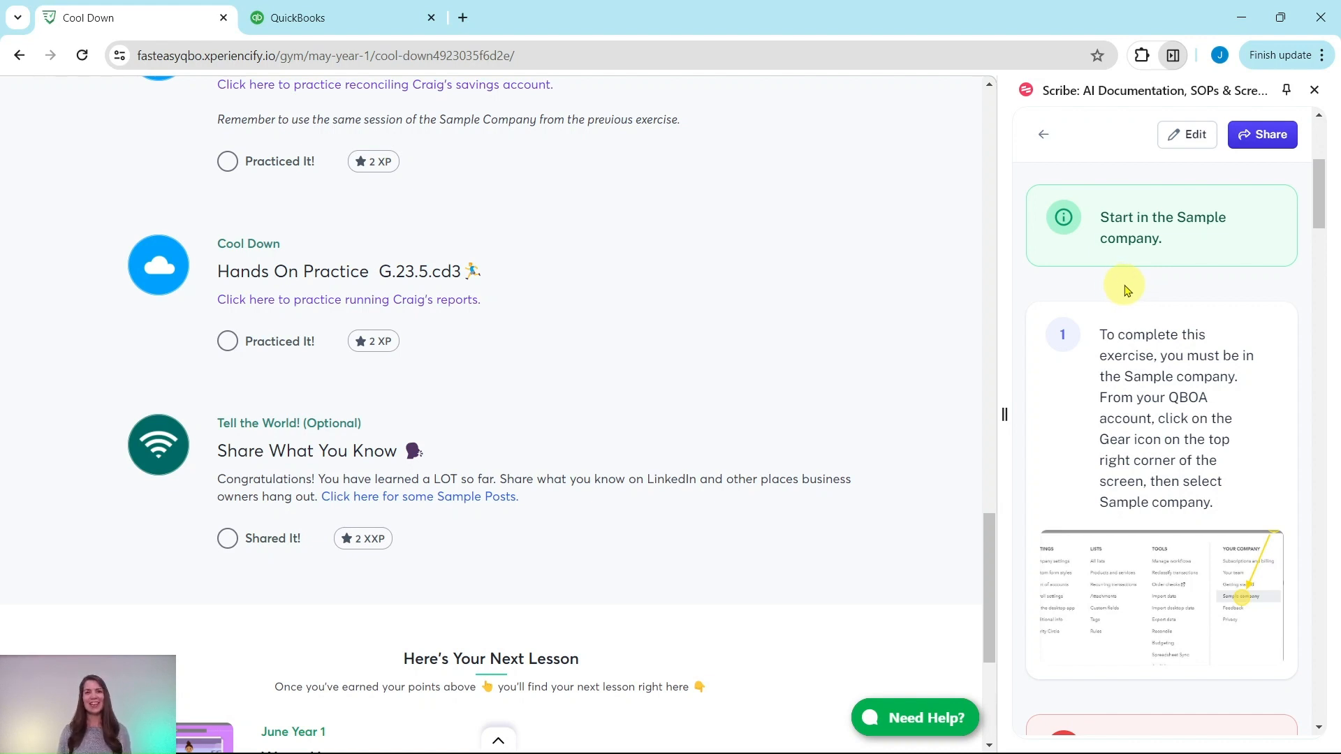
Switch to the QuickBooks sample company and open its Reports page, following the Running Reports guide's Profit & Loss section.
click(374, 19)
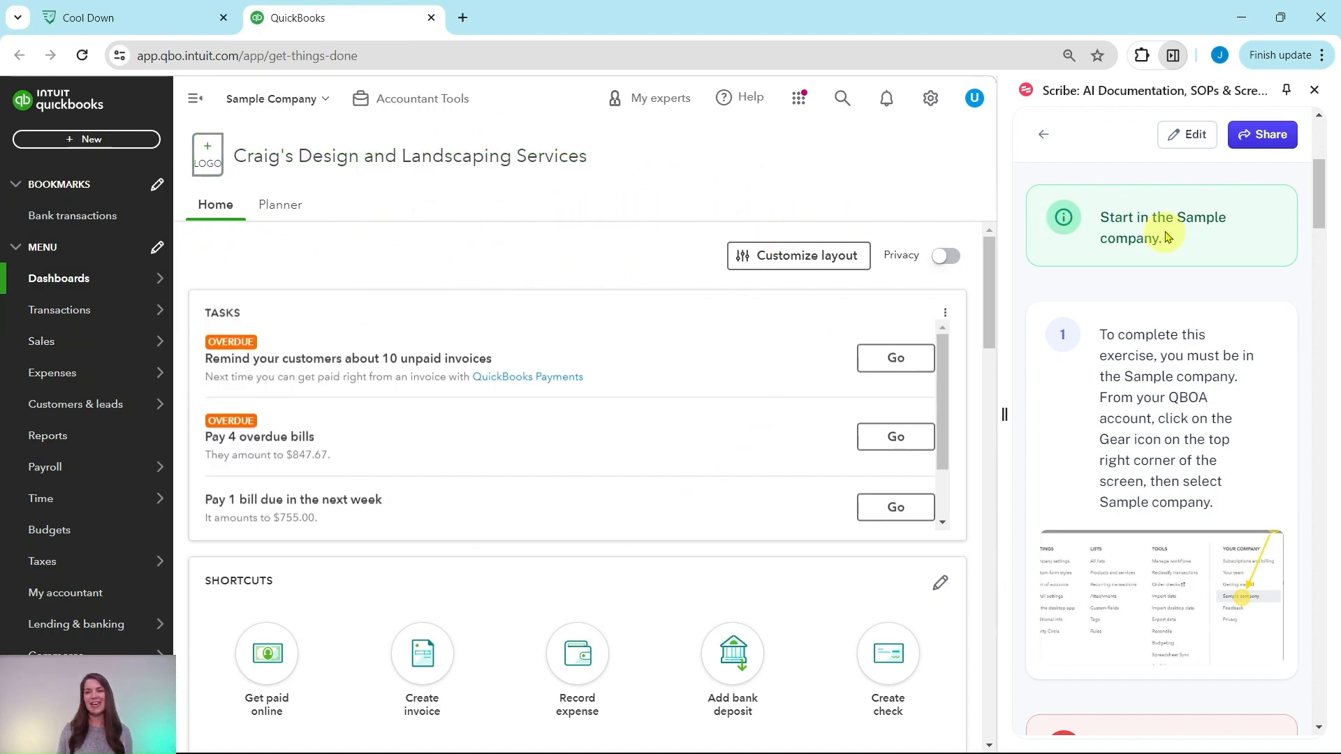
scroll(1165, 241, down, 5)
scroll(1162, 257, down, 7)
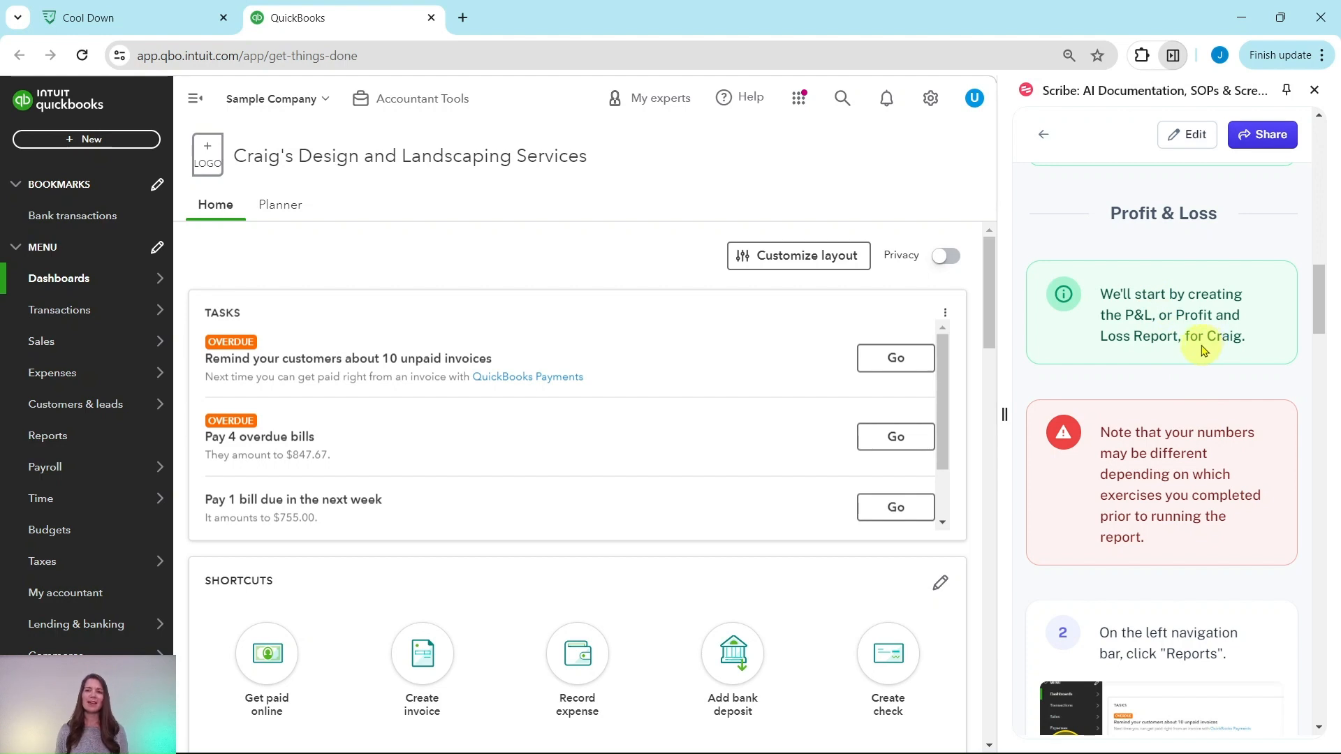
scroll(1201, 348, down, 3)
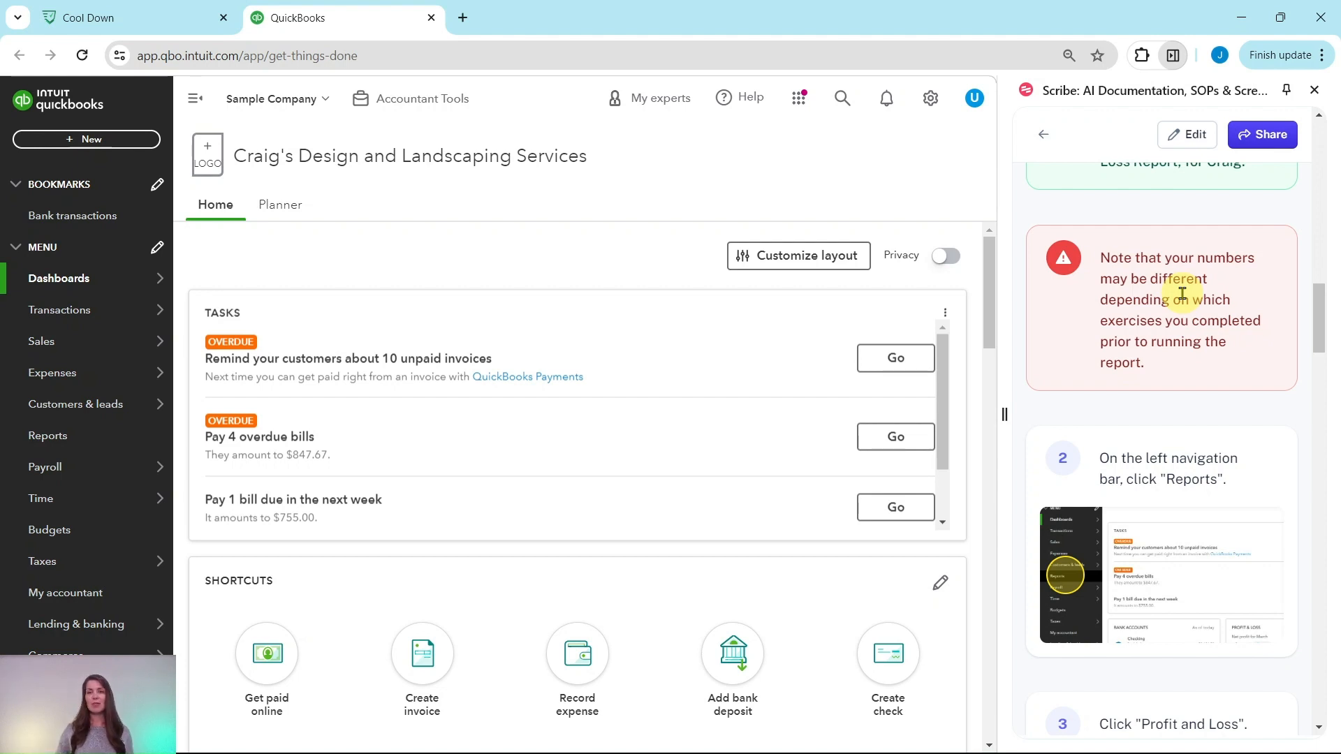
scroll(1184, 296, down, 4)
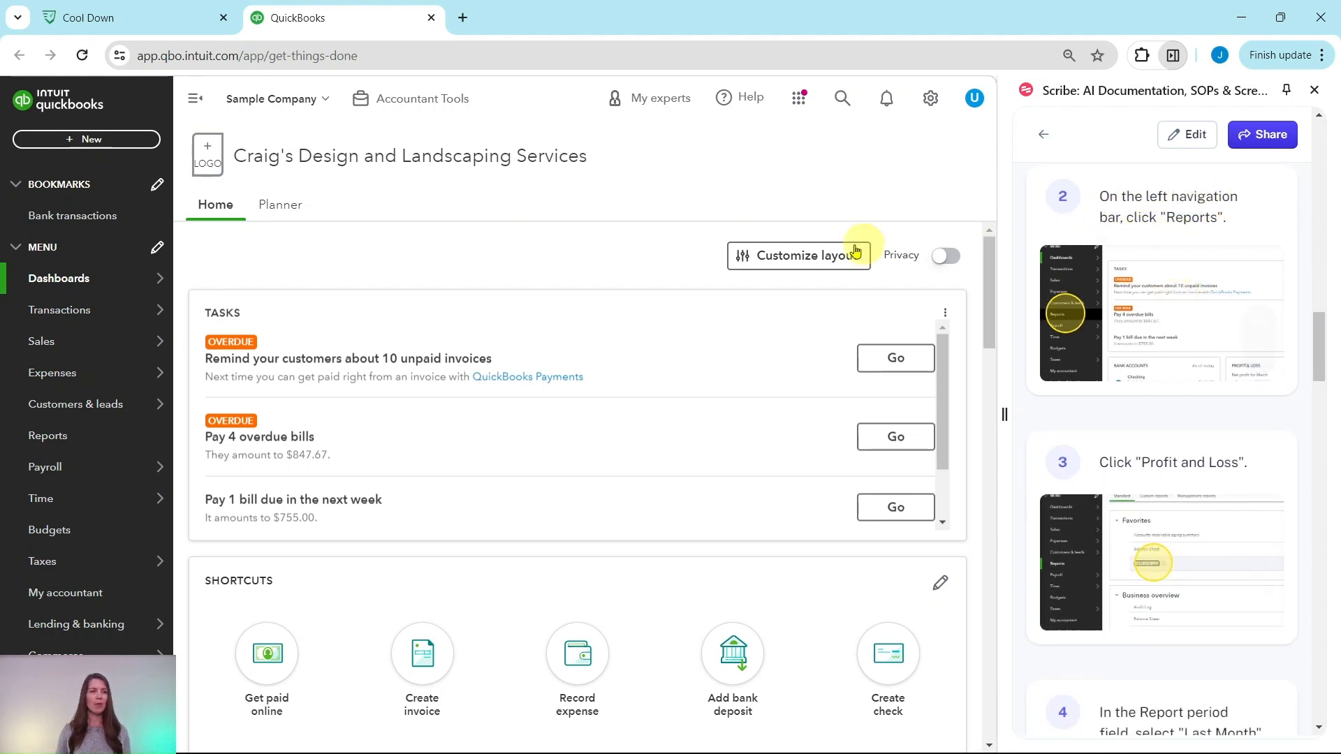
mouse_move(111, 375)
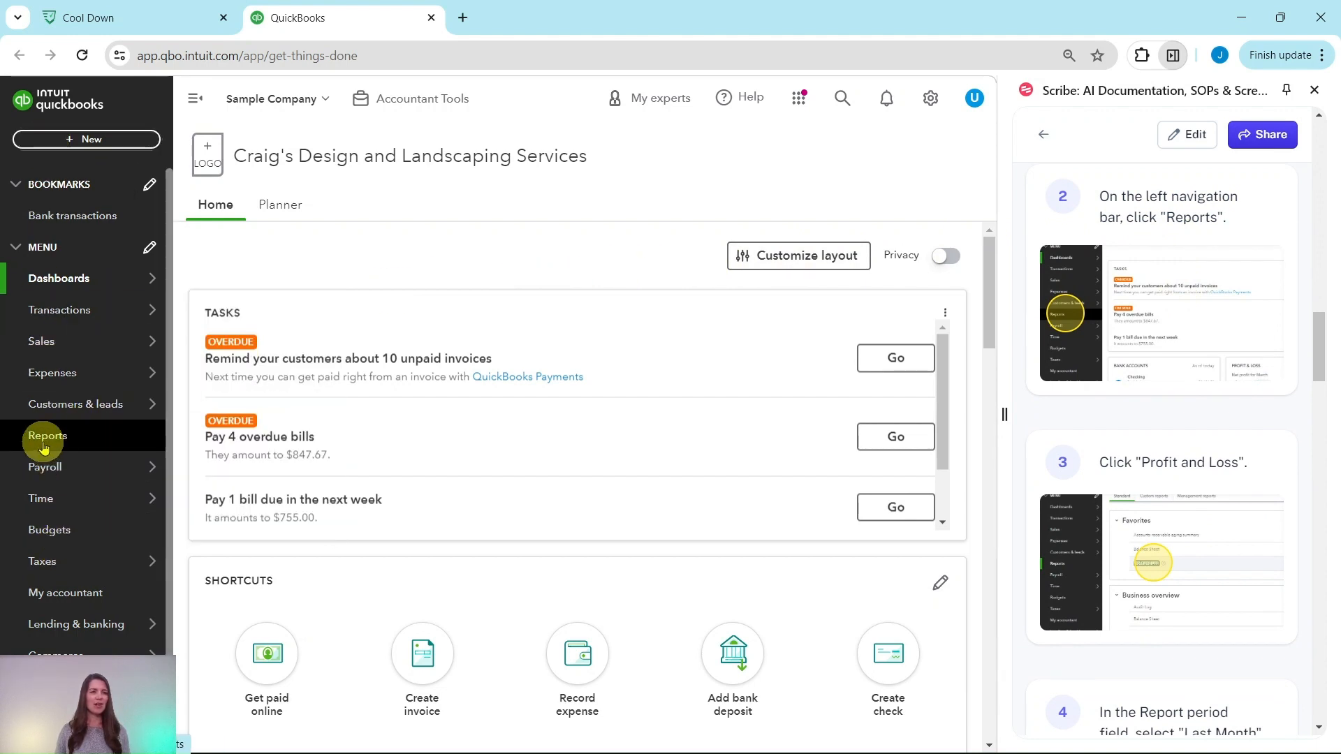
click(50, 445)
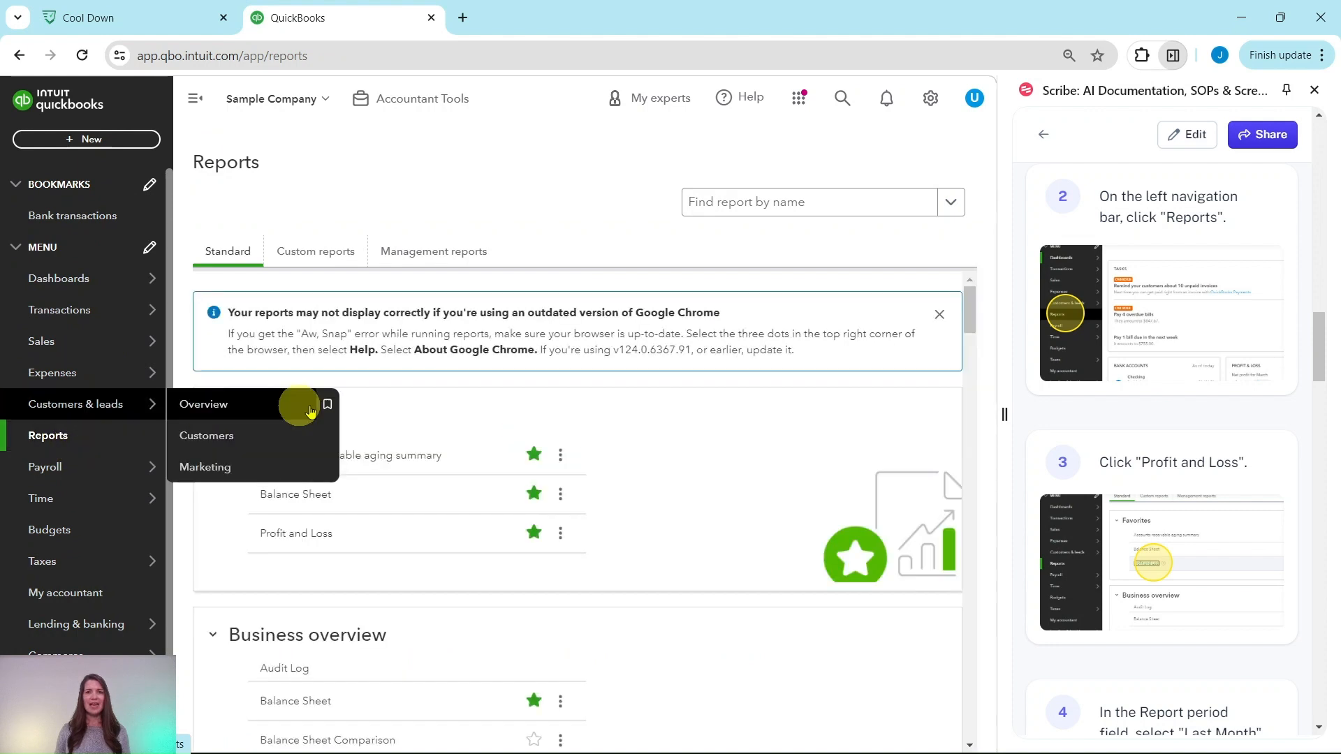
Open the Profit and Loss report from the favorite standard reports.
scroll(538, 389, down, 1)
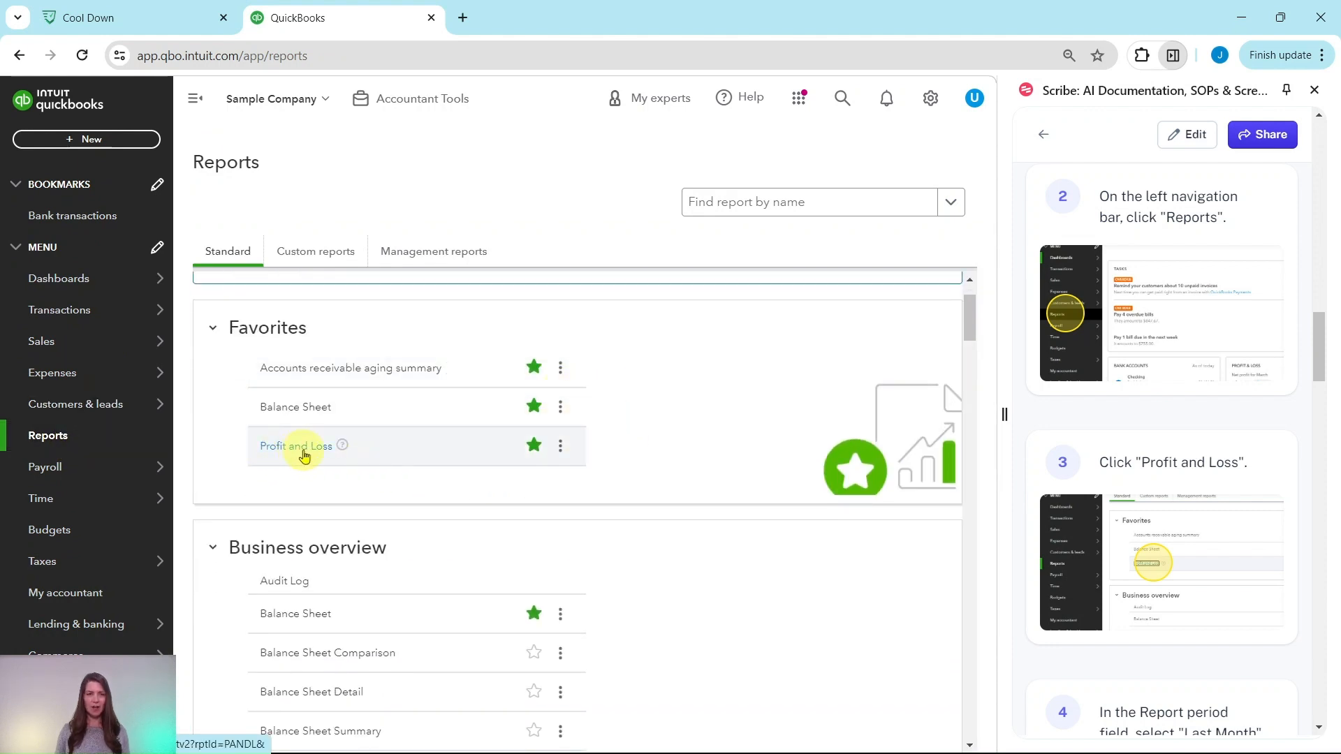
scroll(304, 456, down, 4)
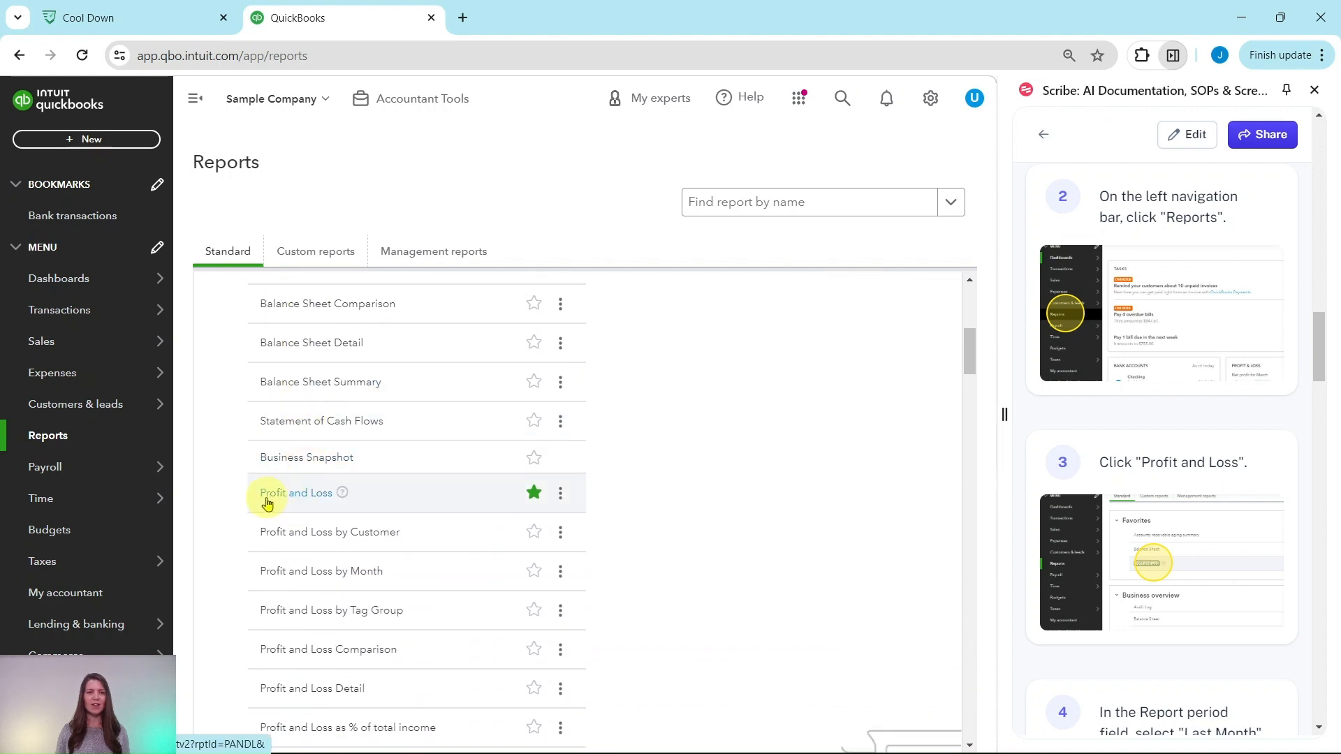
scroll(320, 488, up, 4)
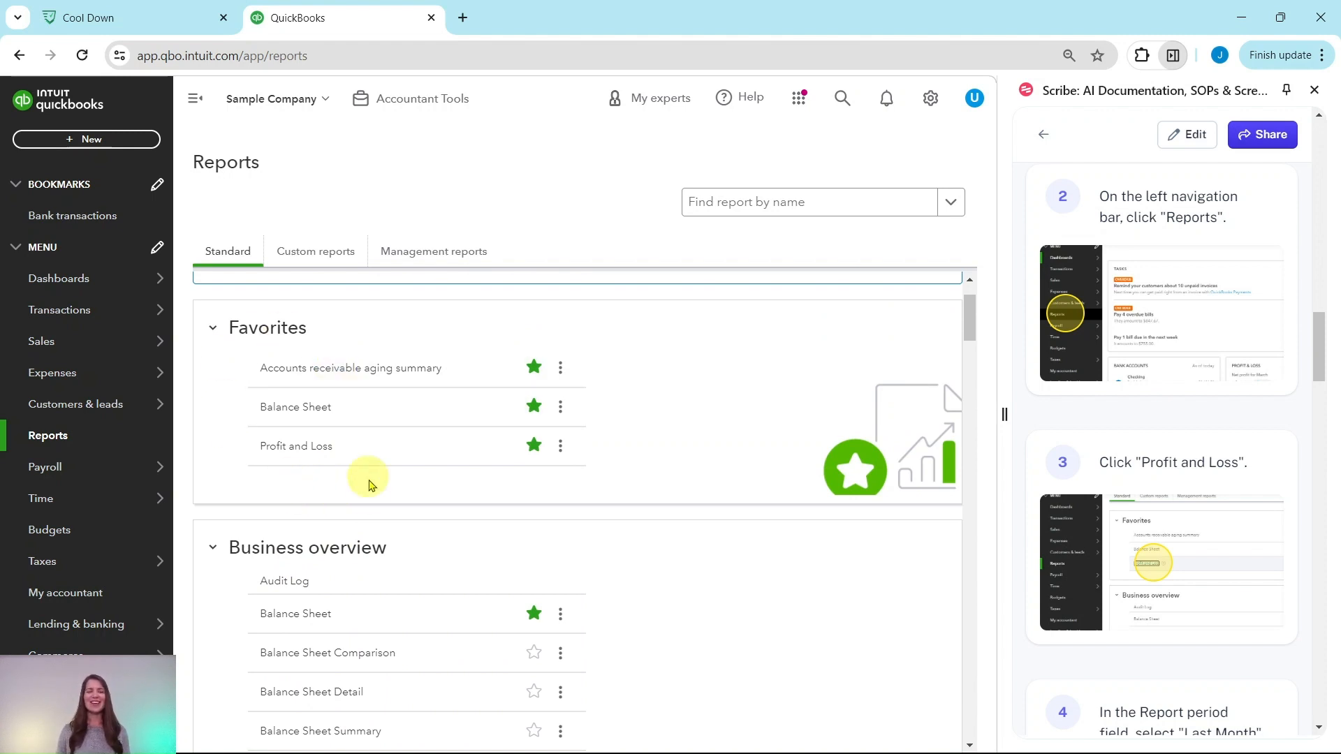
click(283, 449)
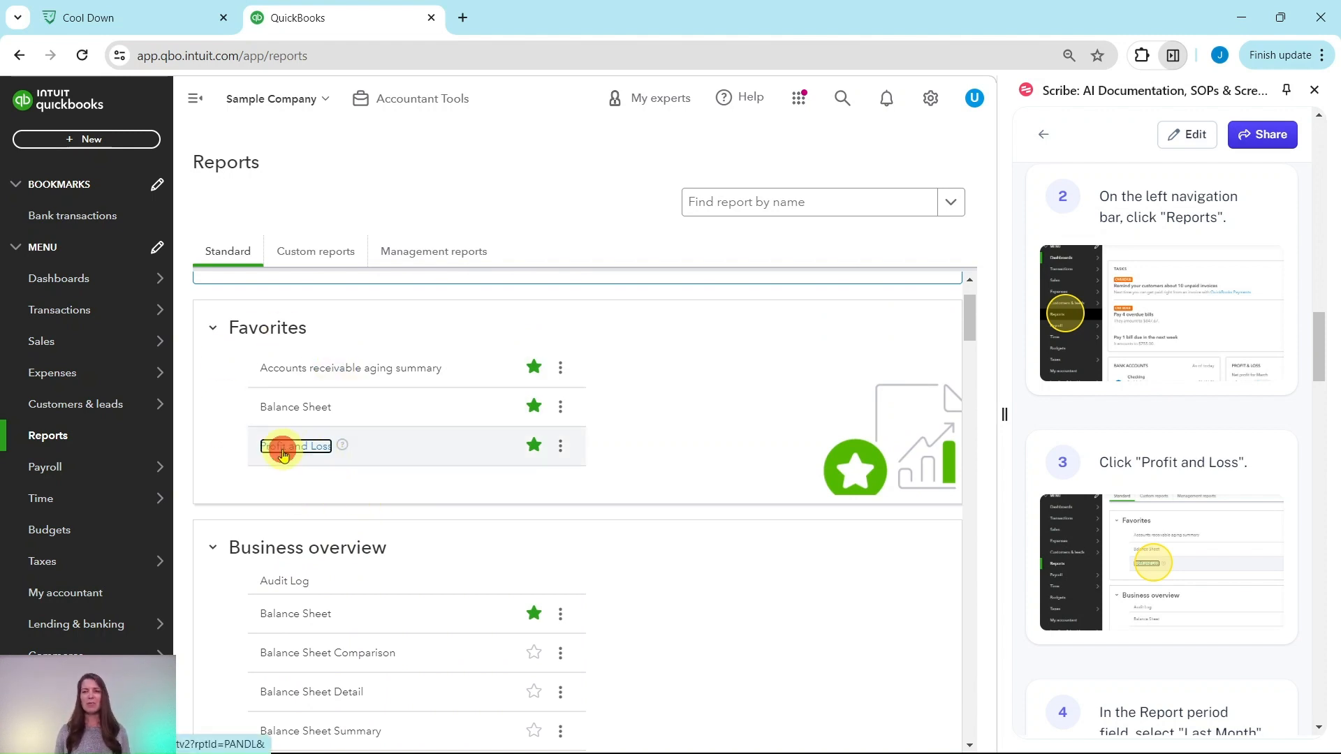
Set the Profit and Loss report period to Last Month.
scroll(1115, 442, down, 6)
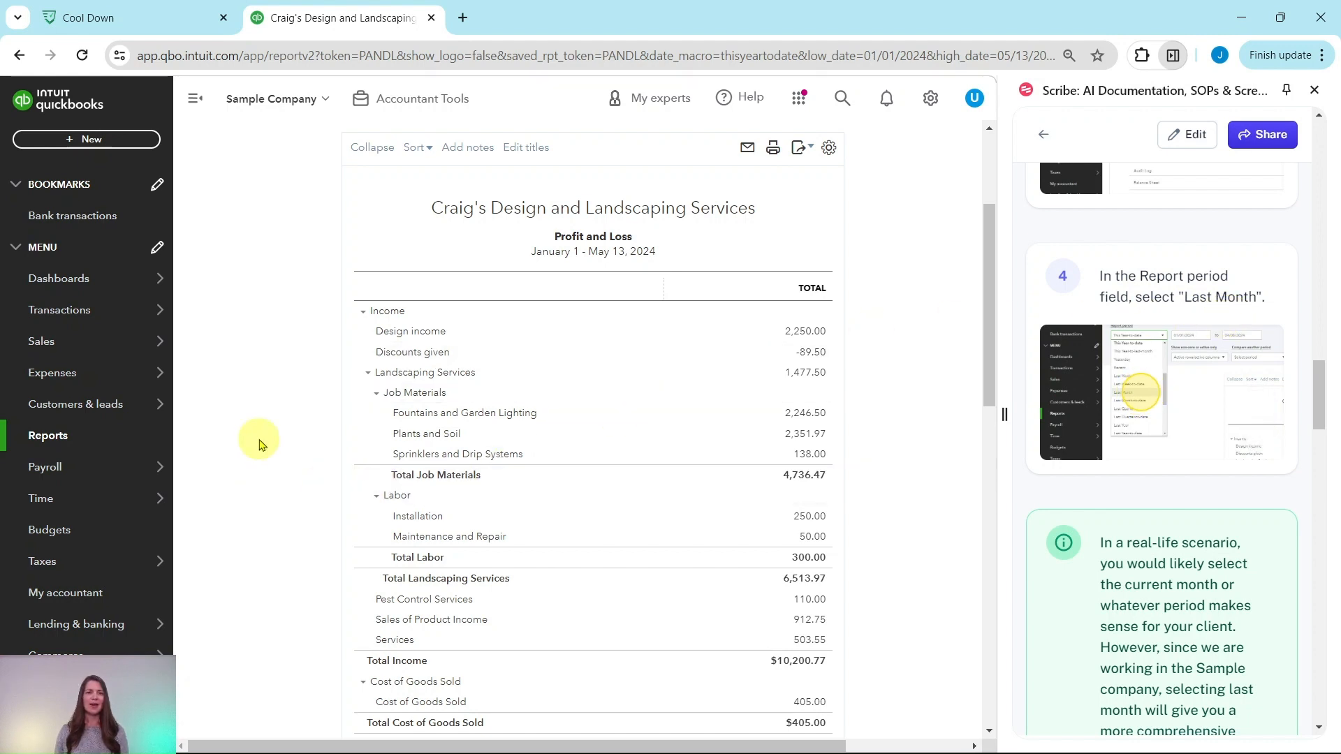
scroll(337, 340, up, 3)
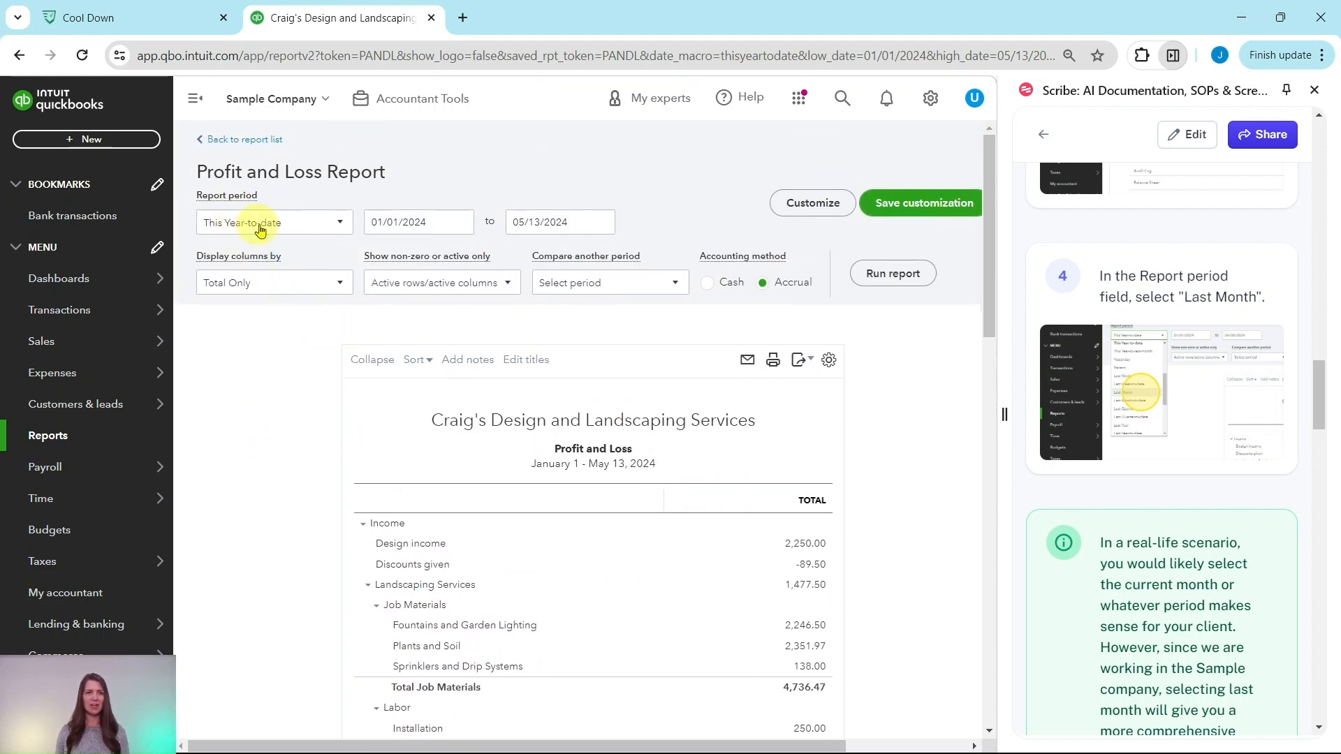
click(338, 225)
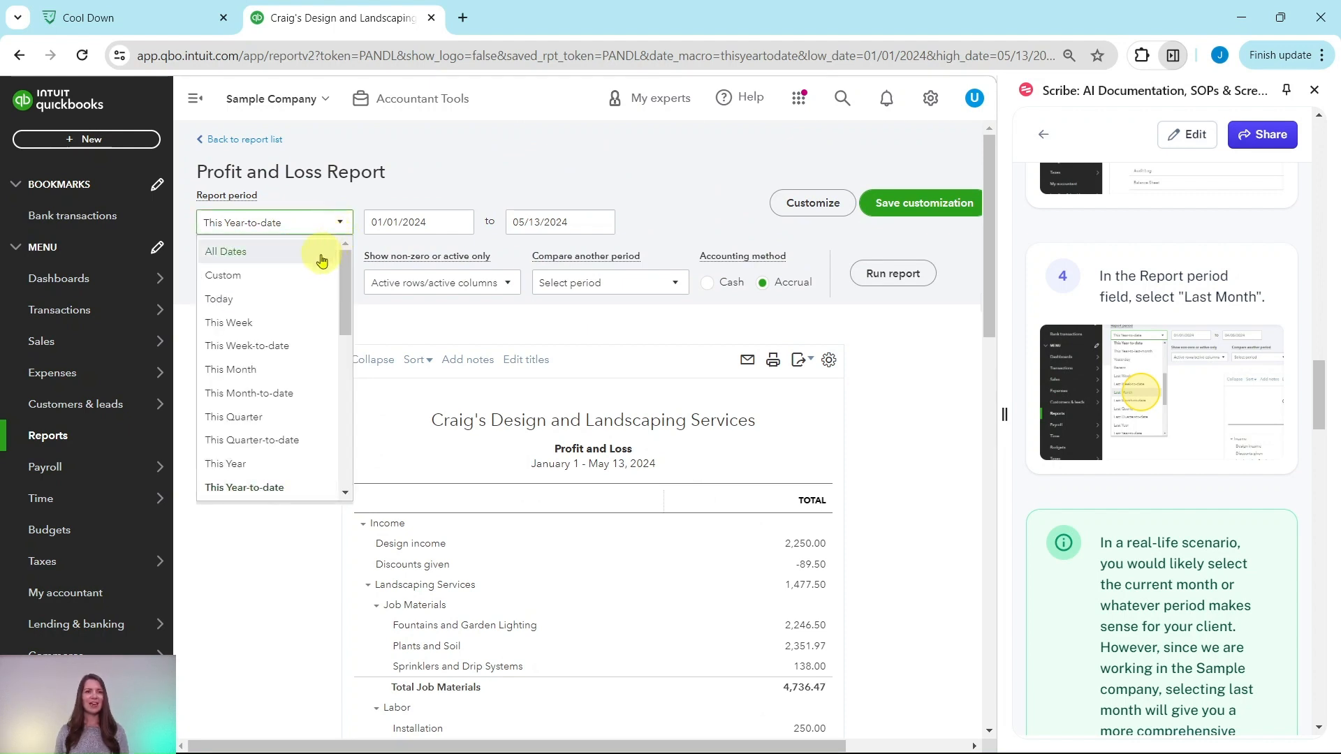
scroll(310, 276, down, 5)
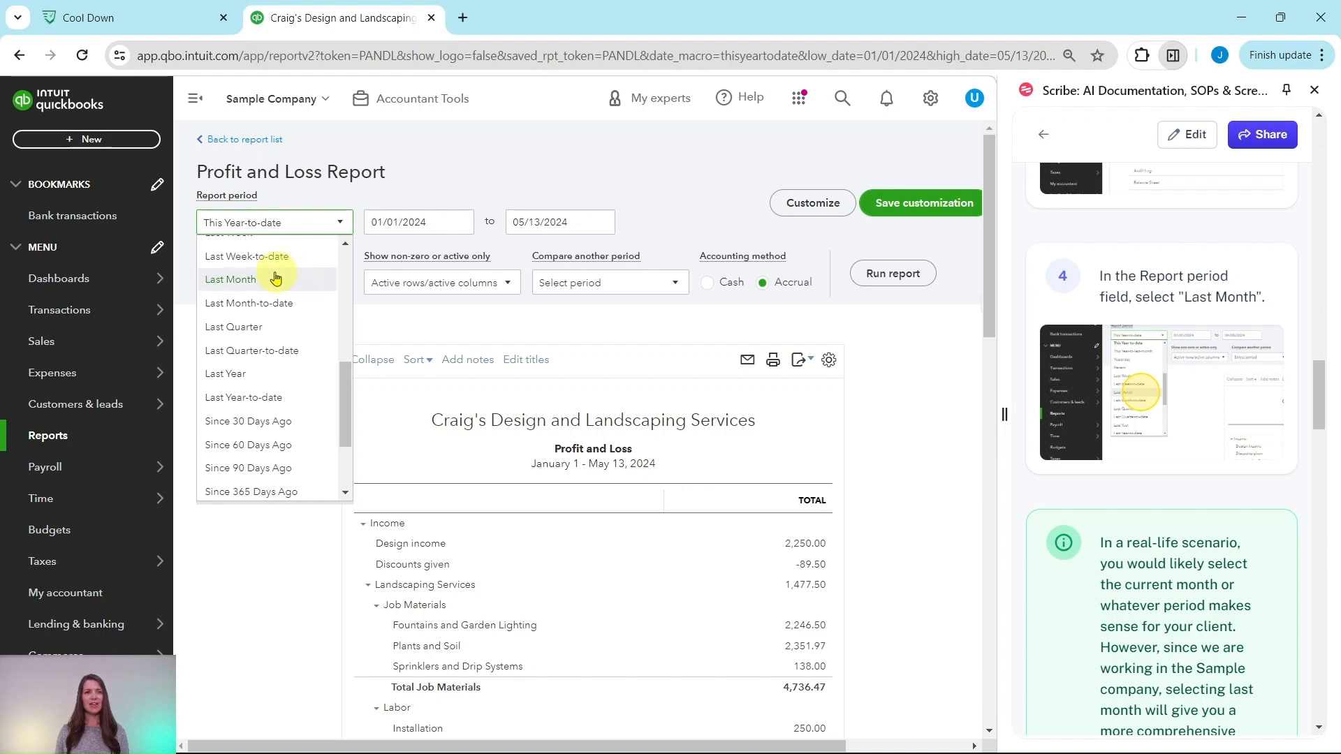
click(222, 289)
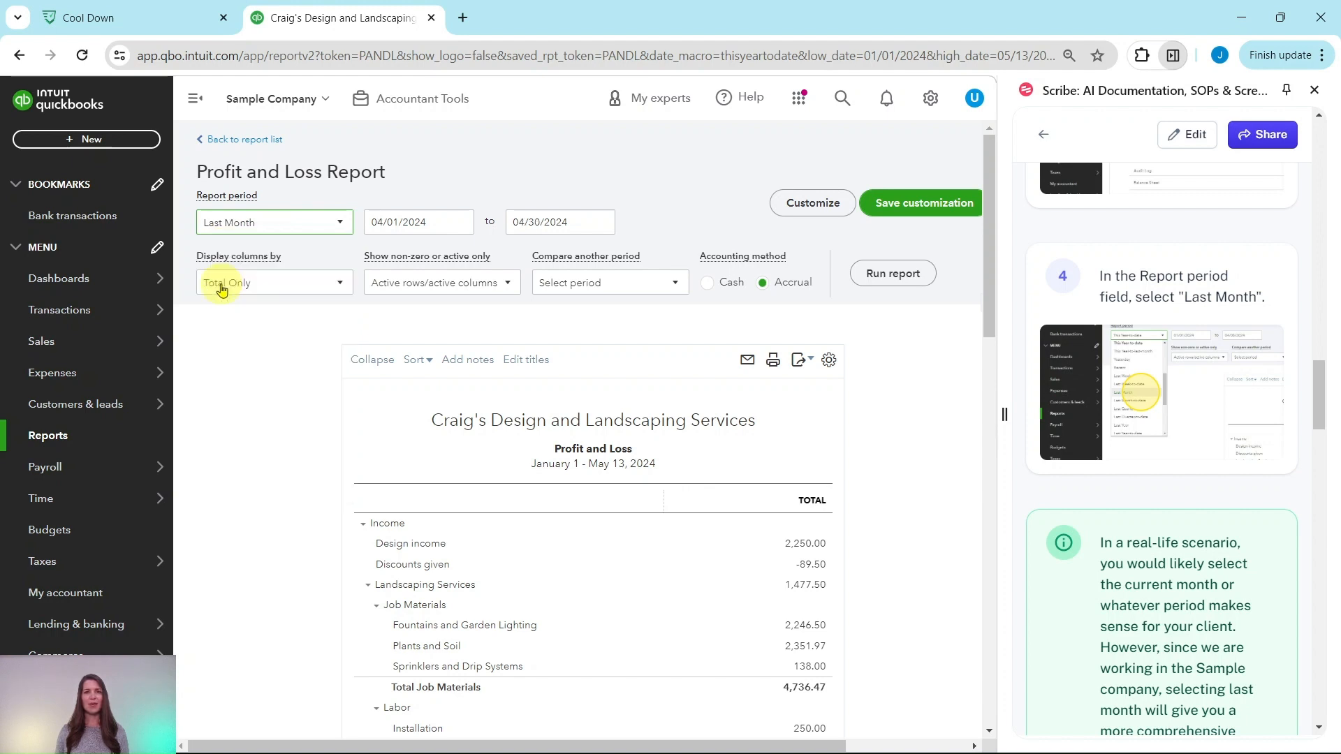
Compare the Profit and Loss report with the Previous period (PP), including $ change and % change, and run the report.
scroll(1146, 398, down, 3)
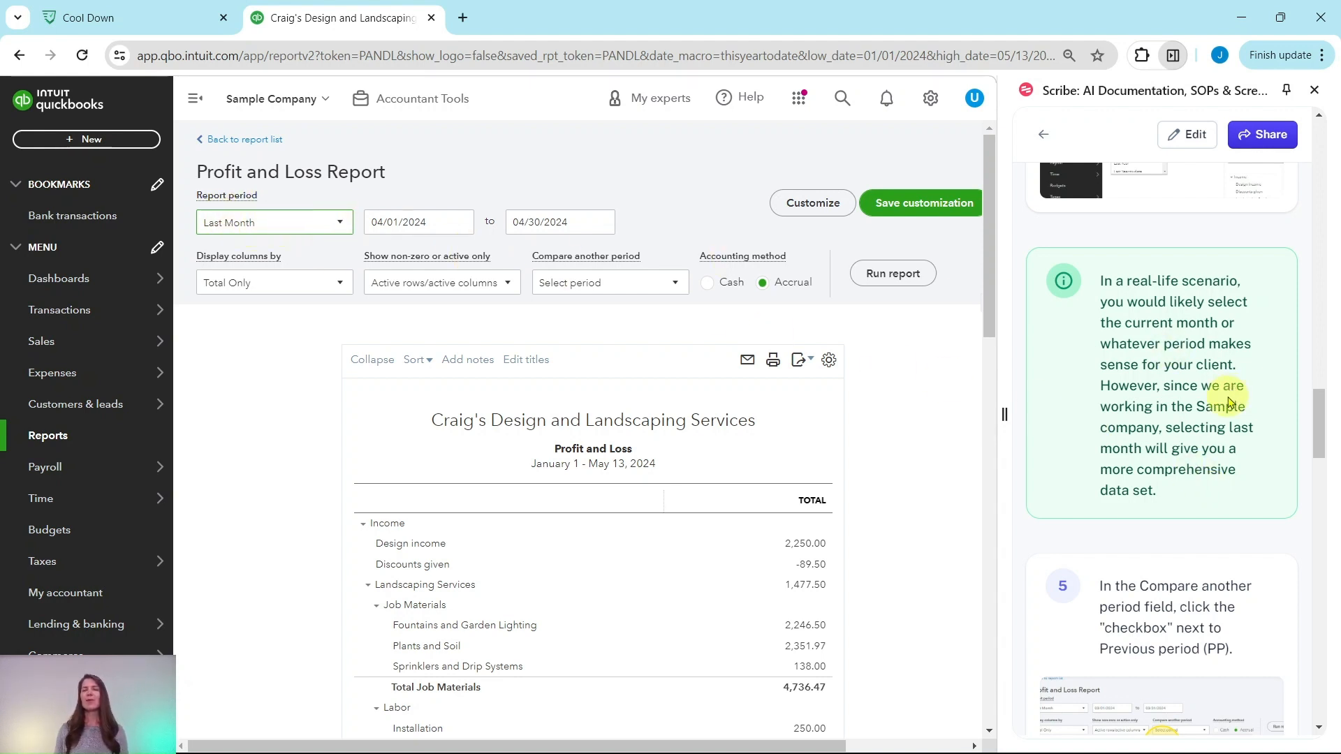
scroll(1214, 395, down, 5)
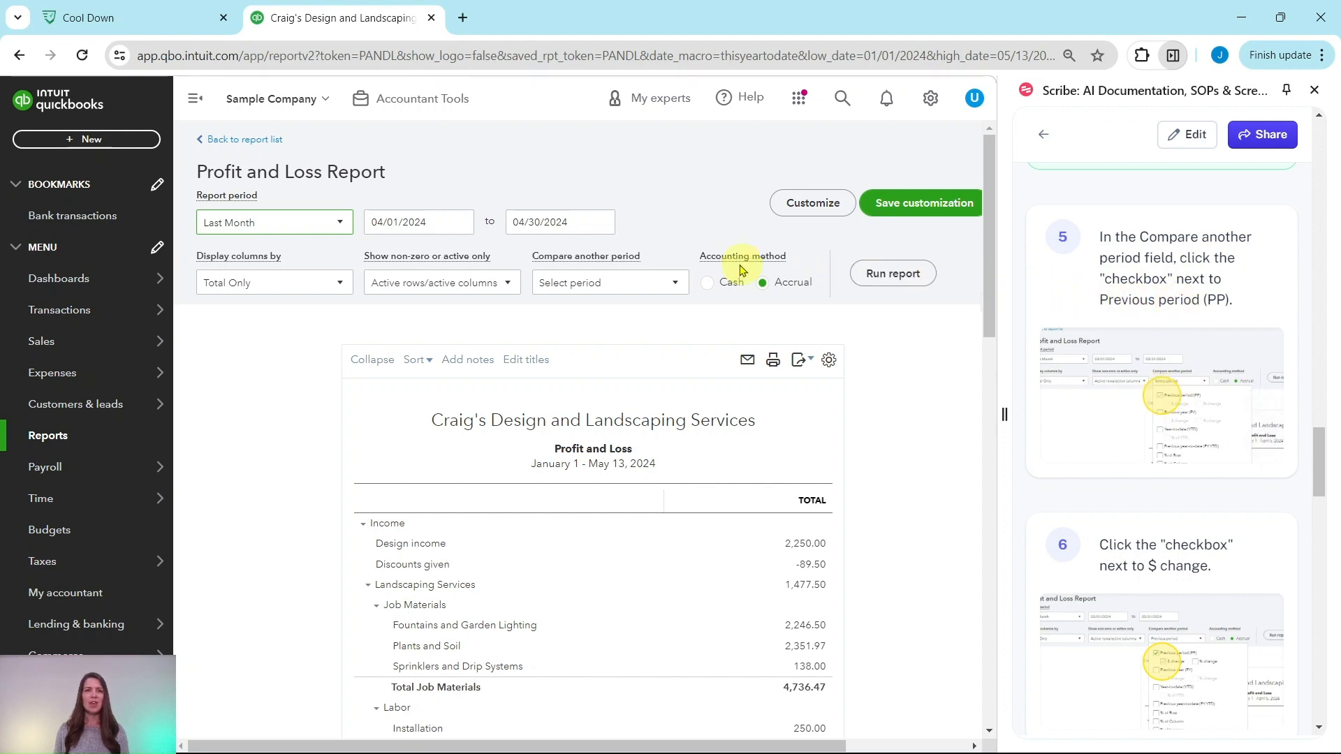
click(676, 287)
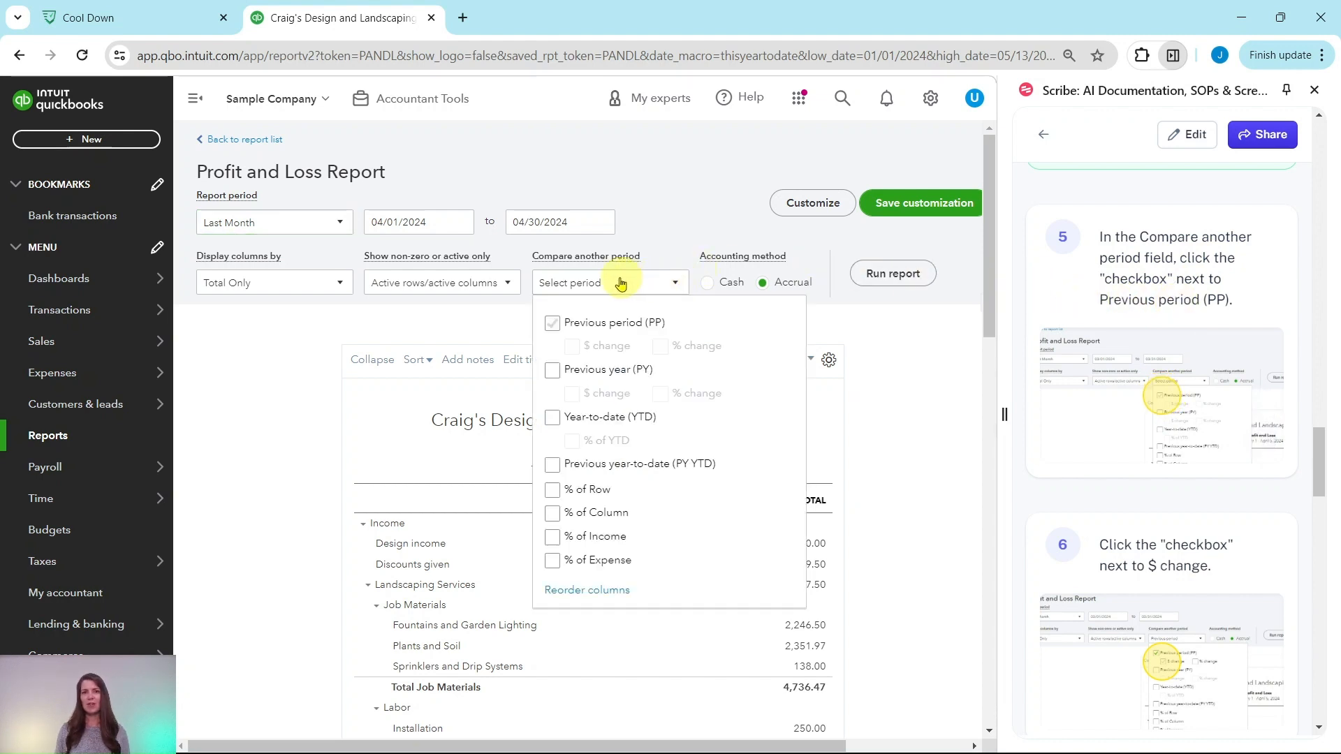
click(550, 325)
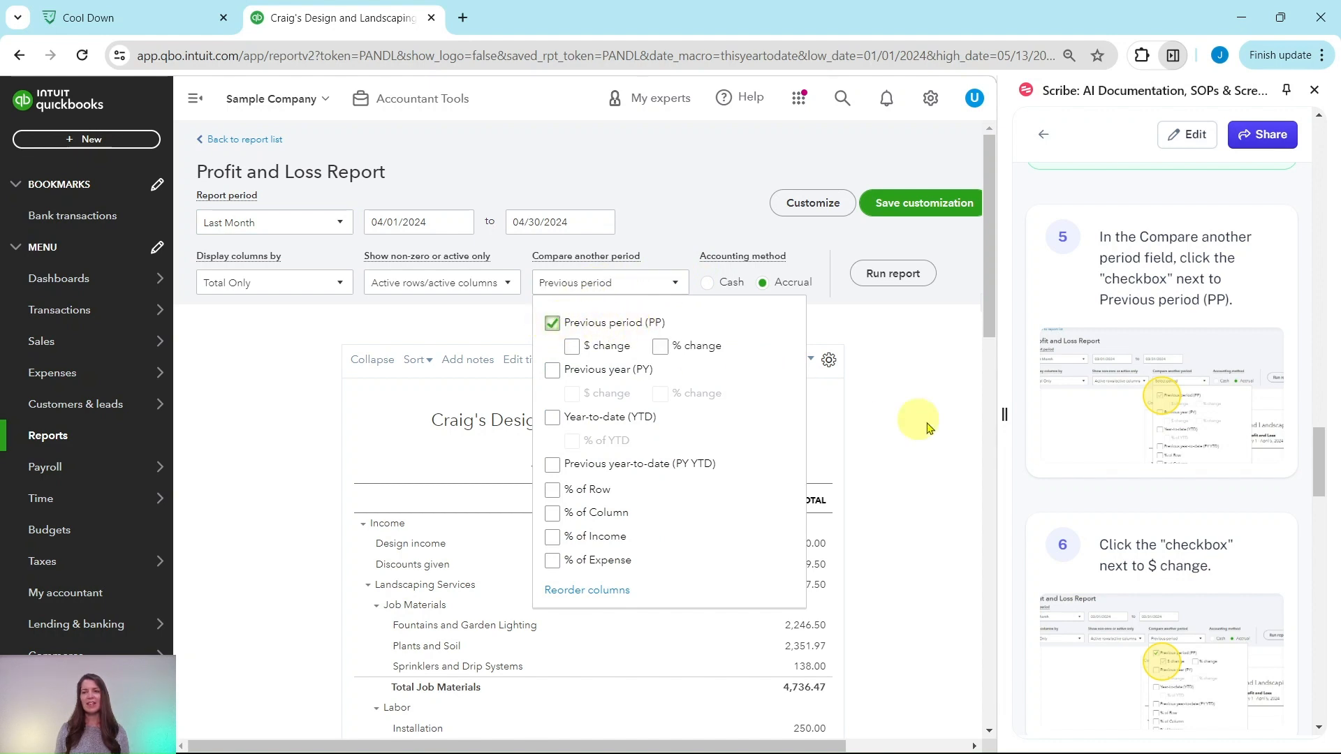
scroll(1107, 466, down, 4)
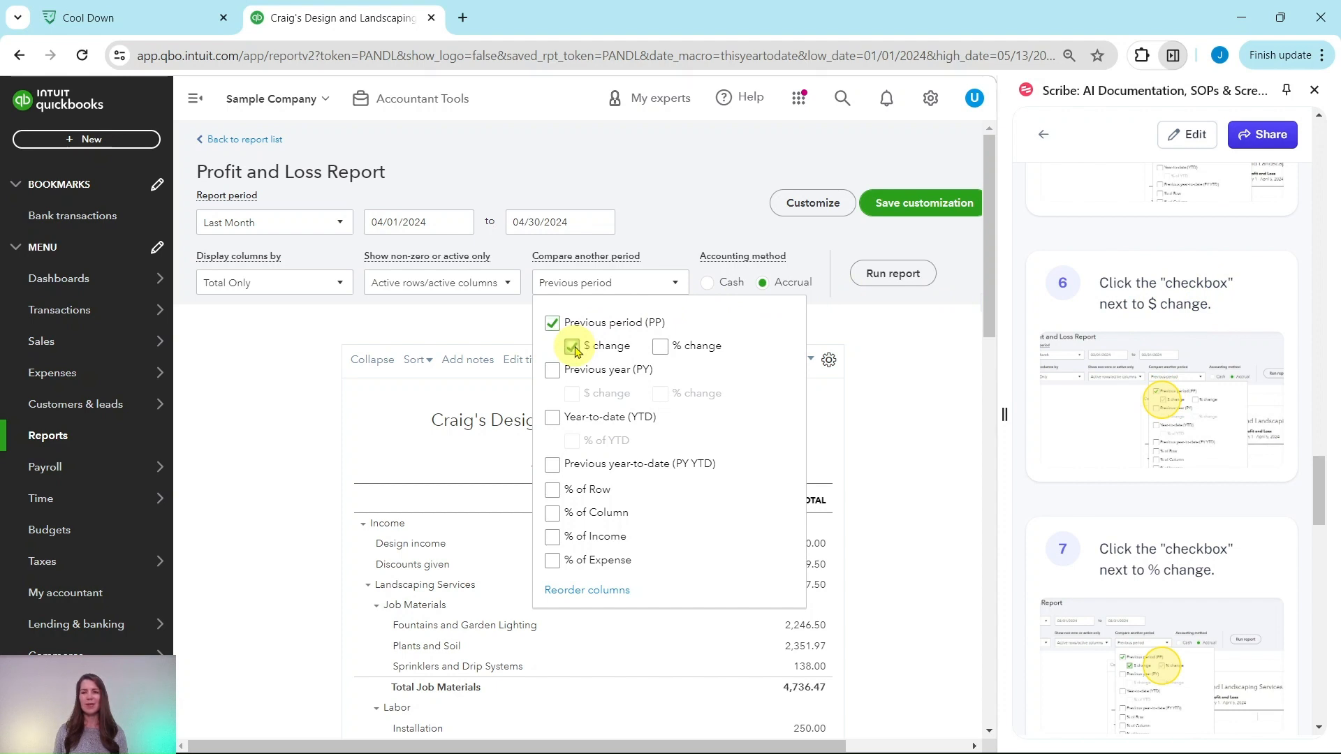
scroll(1159, 417, down, 3)
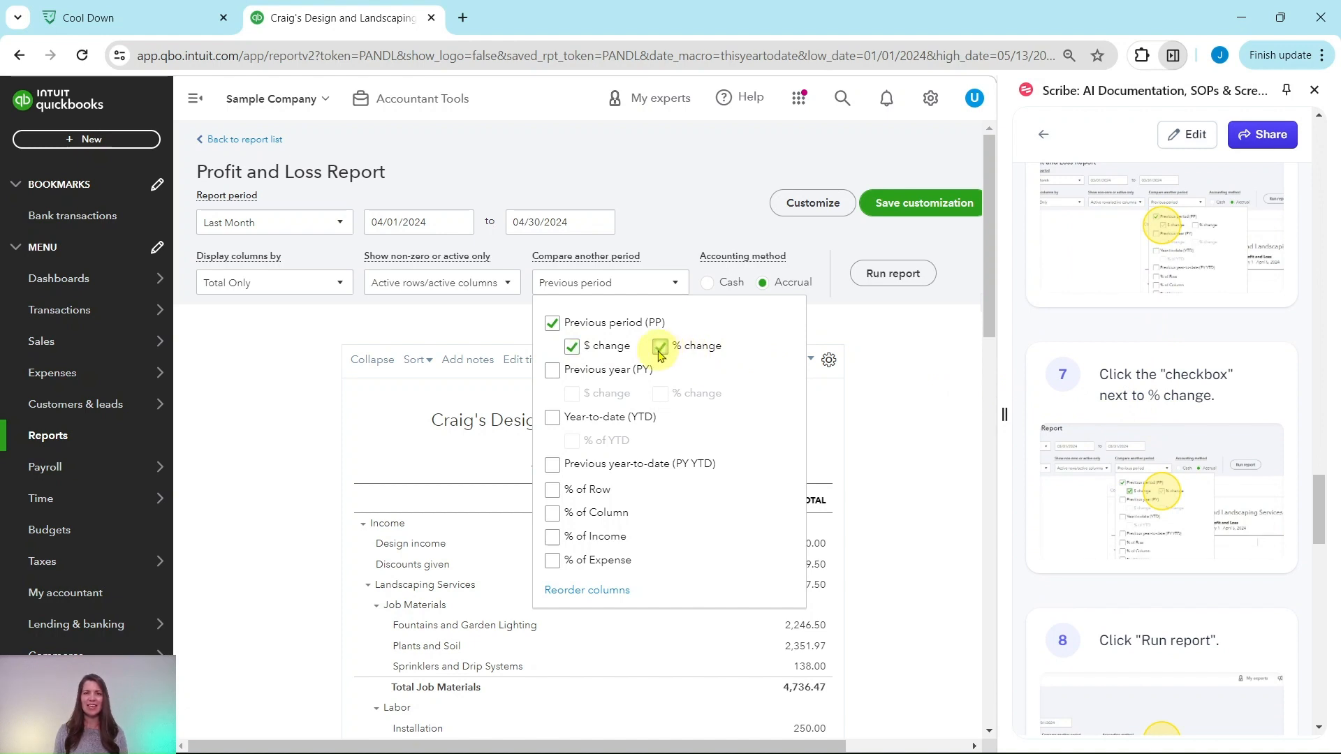
click(899, 276)
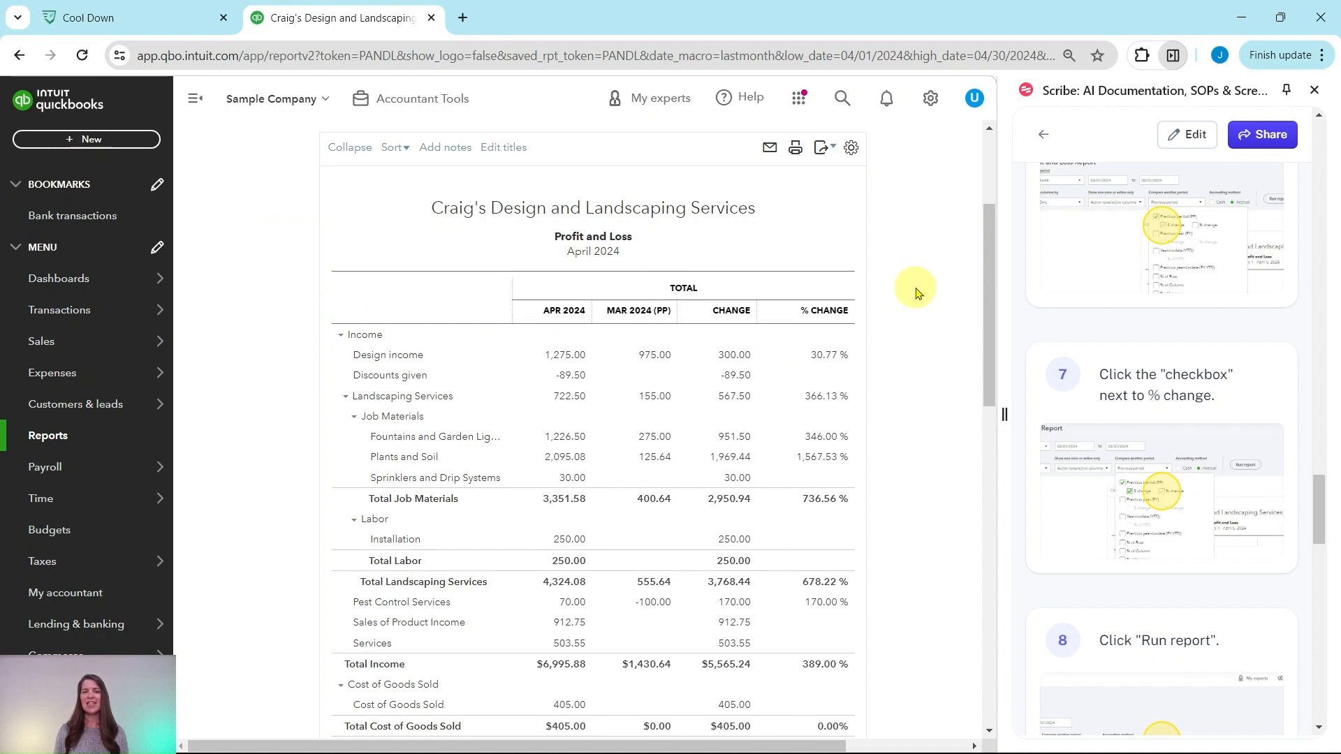
Review the Profit and Loss comparison columns alongside the guide's explanation of the current period, previous period, Change and % Change.
scroll(1125, 440, down, 6)
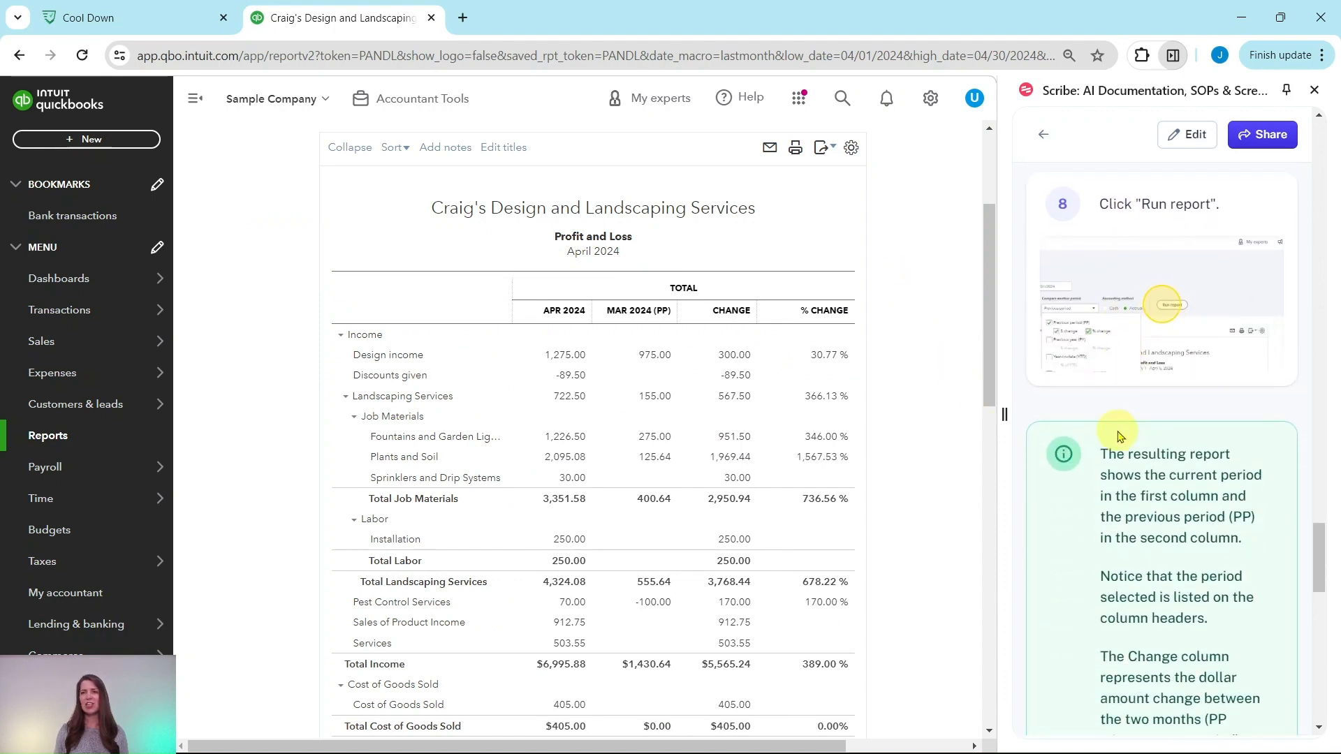
scroll(1117, 437, down, 4)
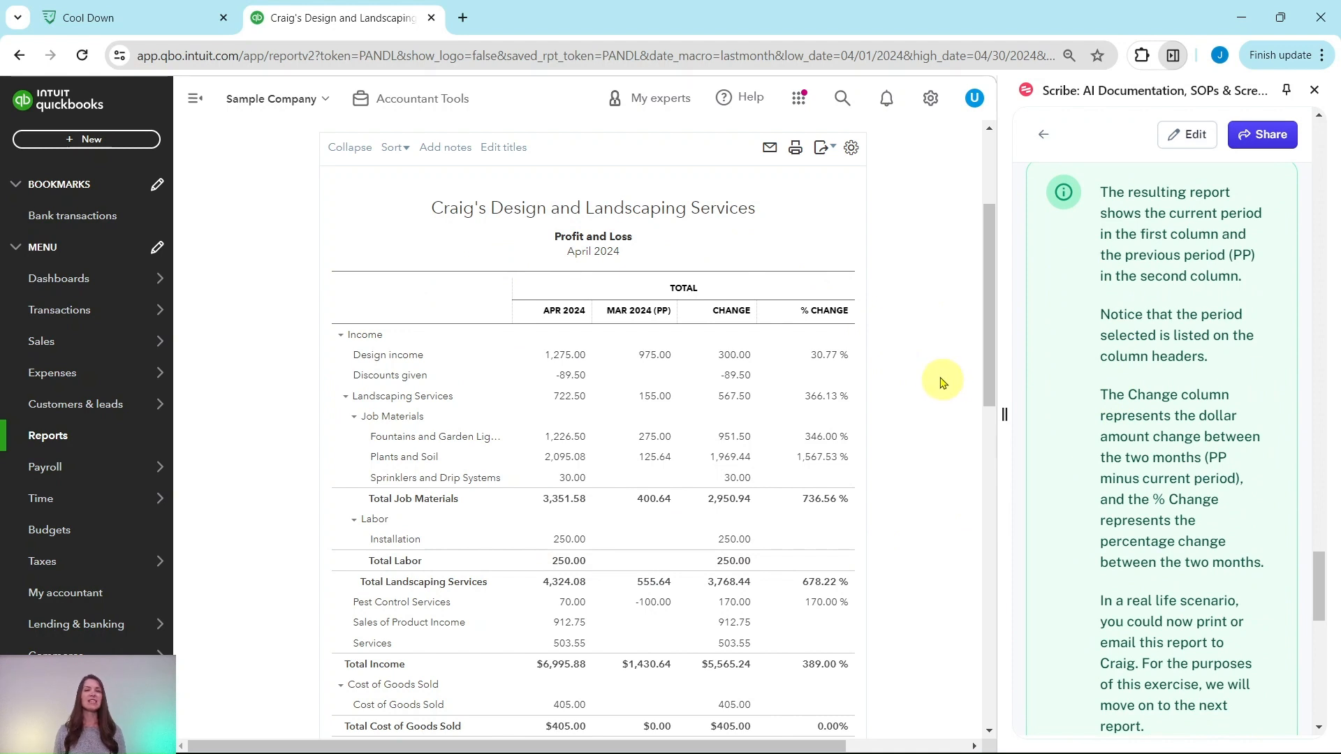
scroll(904, 308, up, 3)
scroll(905, 412, down, 2)
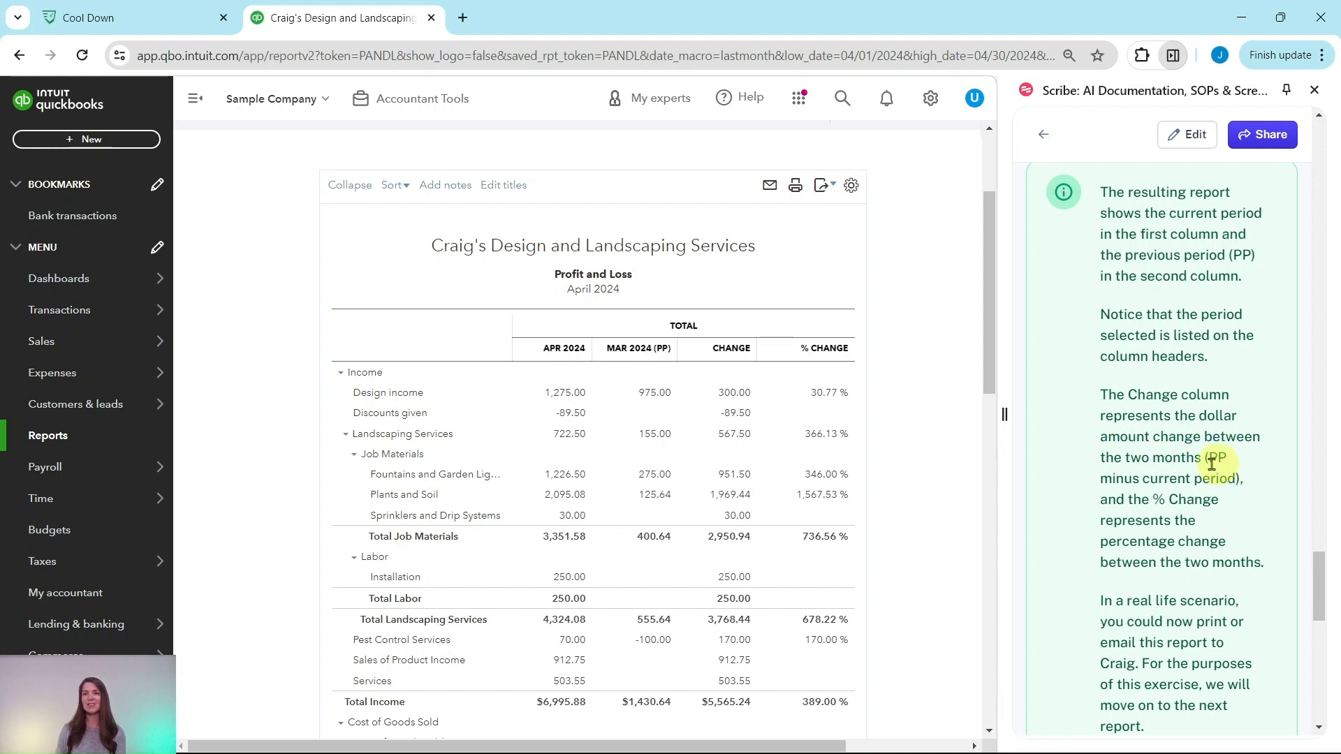
Finish reading the guide's Profit and Loss notes and return from that report to the report list.
scroll(1172, 473, down, 3)
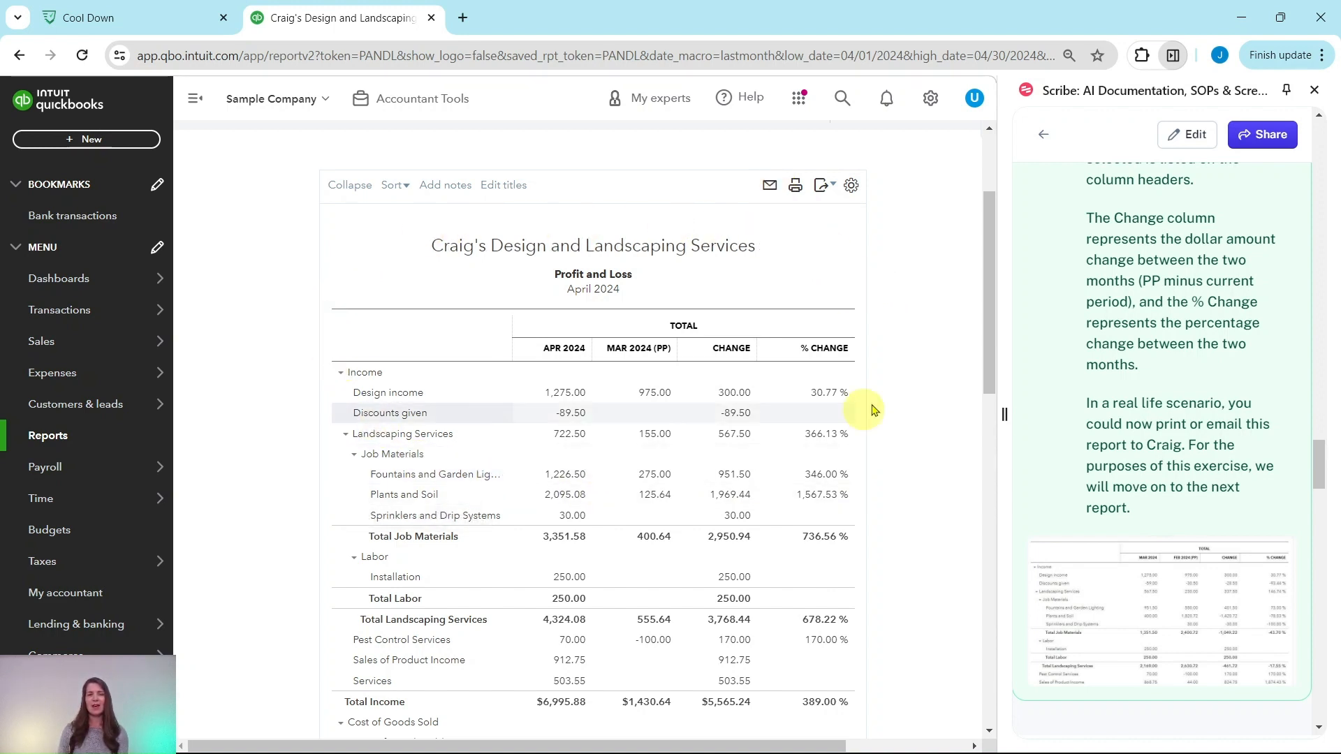
scroll(929, 362, up, 3)
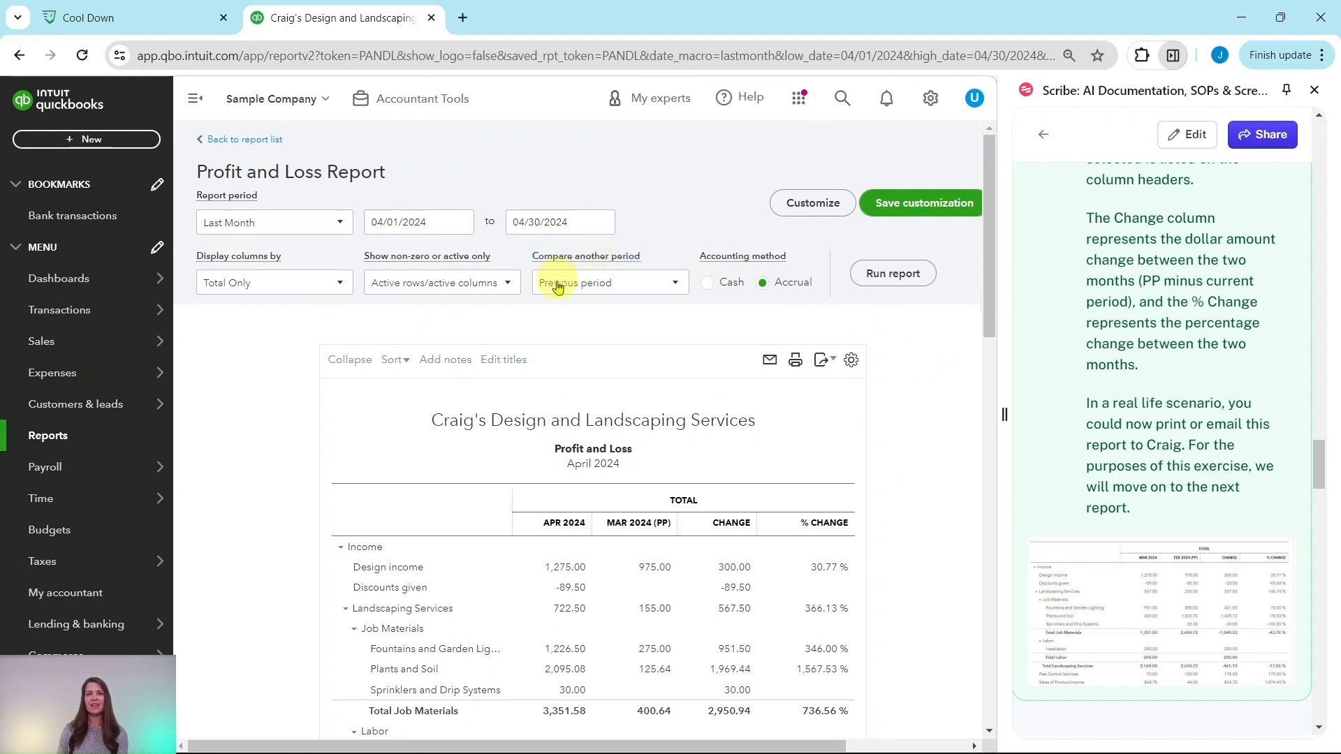
scroll(636, 387, down, 4)
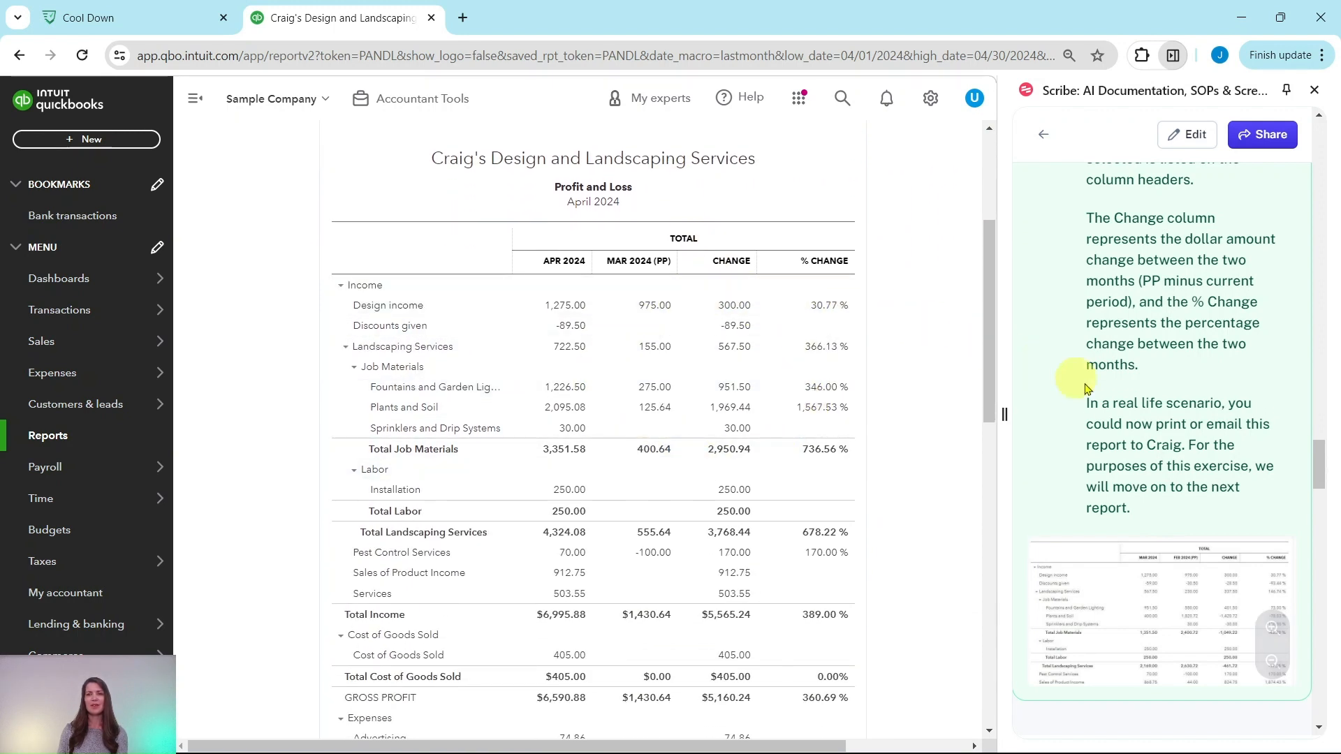
scroll(1118, 412, down, 8)
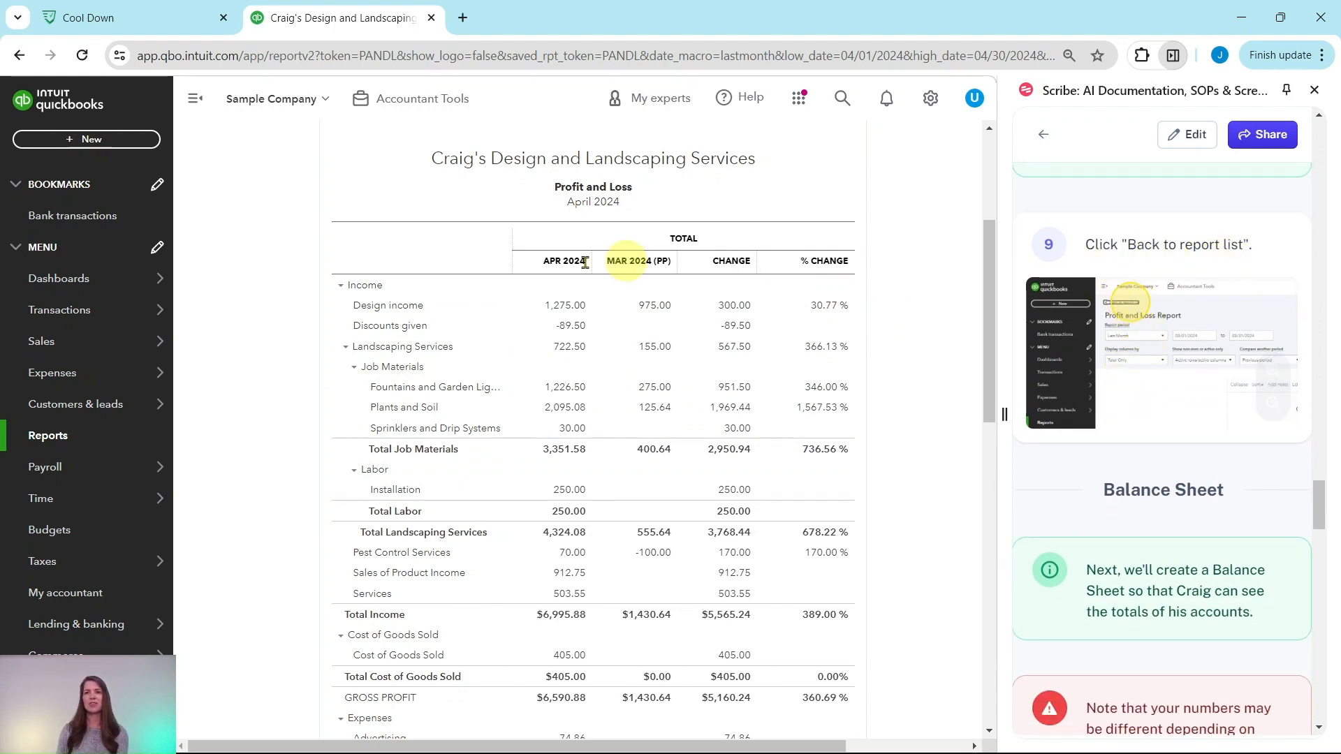
scroll(233, 280, up, 4)
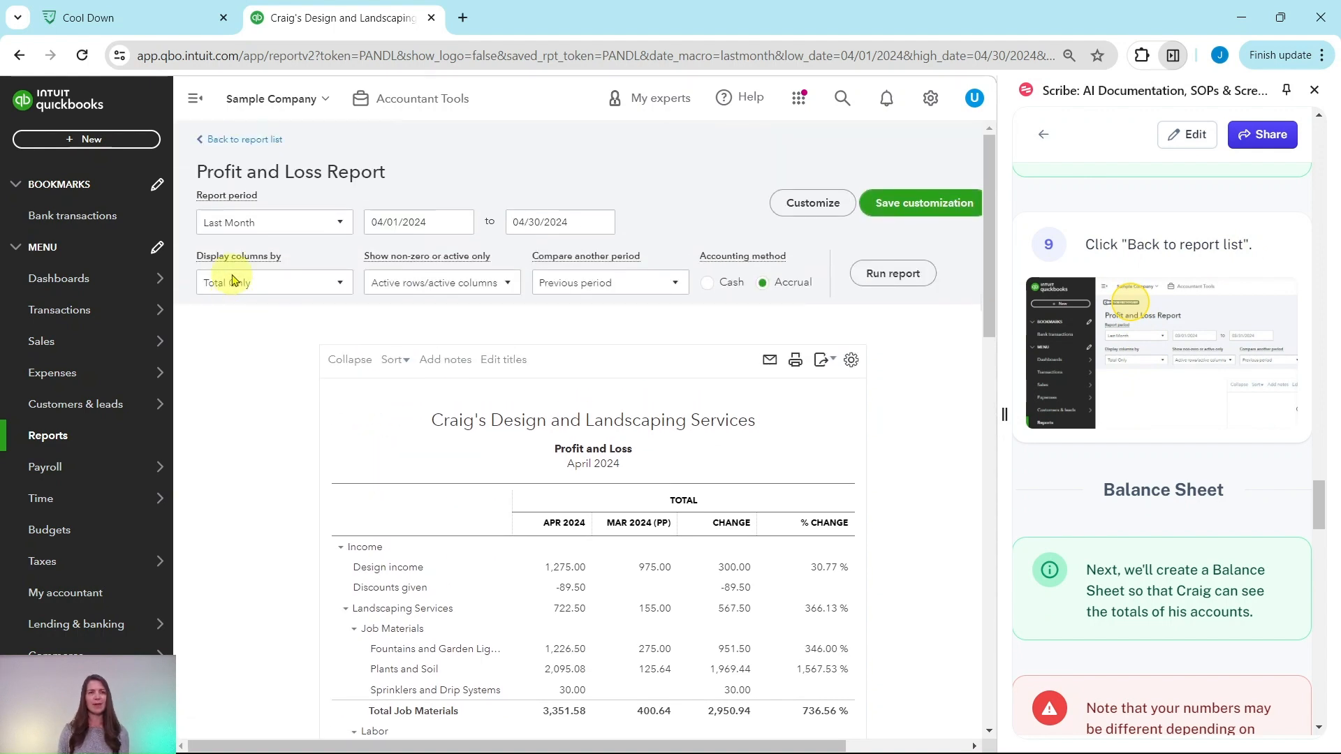
click(255, 141)
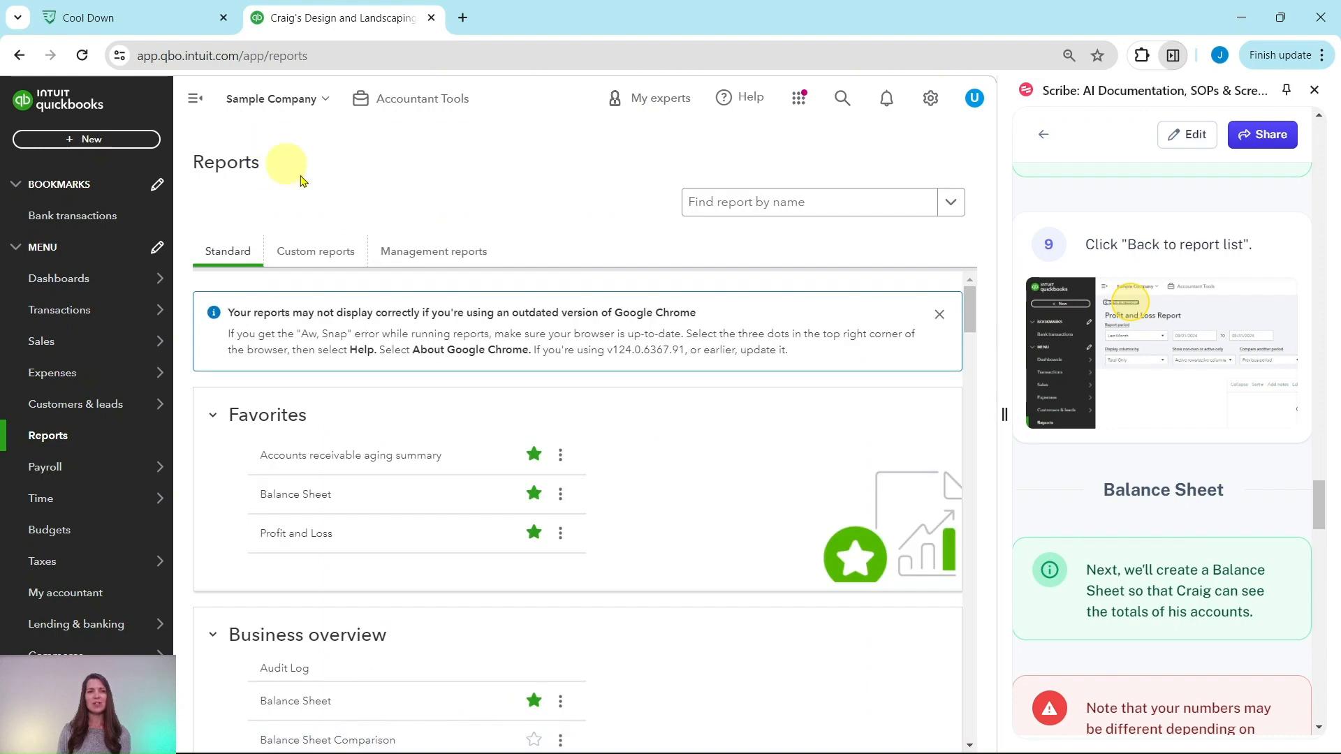
Read the guide's Balance Sheet introduction and open the Balance Sheet report from the favorite reports.
scroll(636, 489, down, 1)
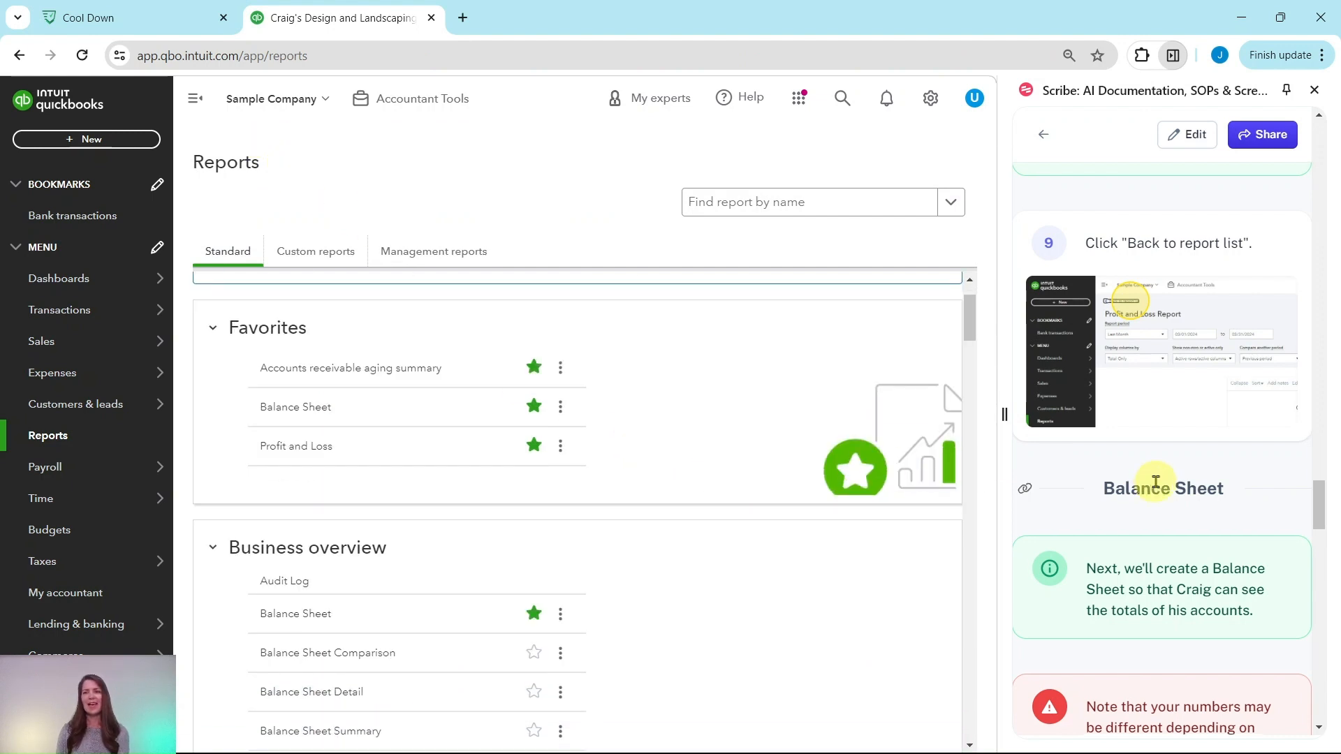
scroll(1149, 483, down, 4)
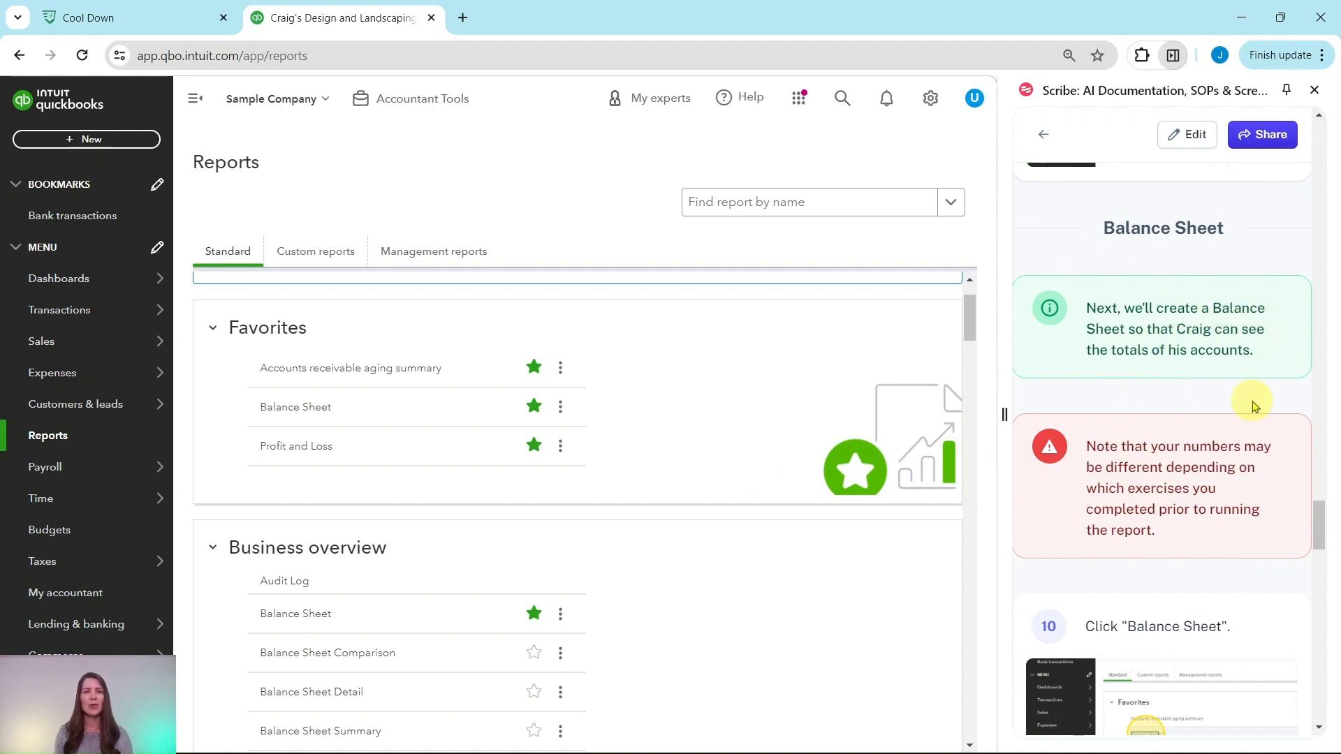
scroll(1252, 408, down, 3)
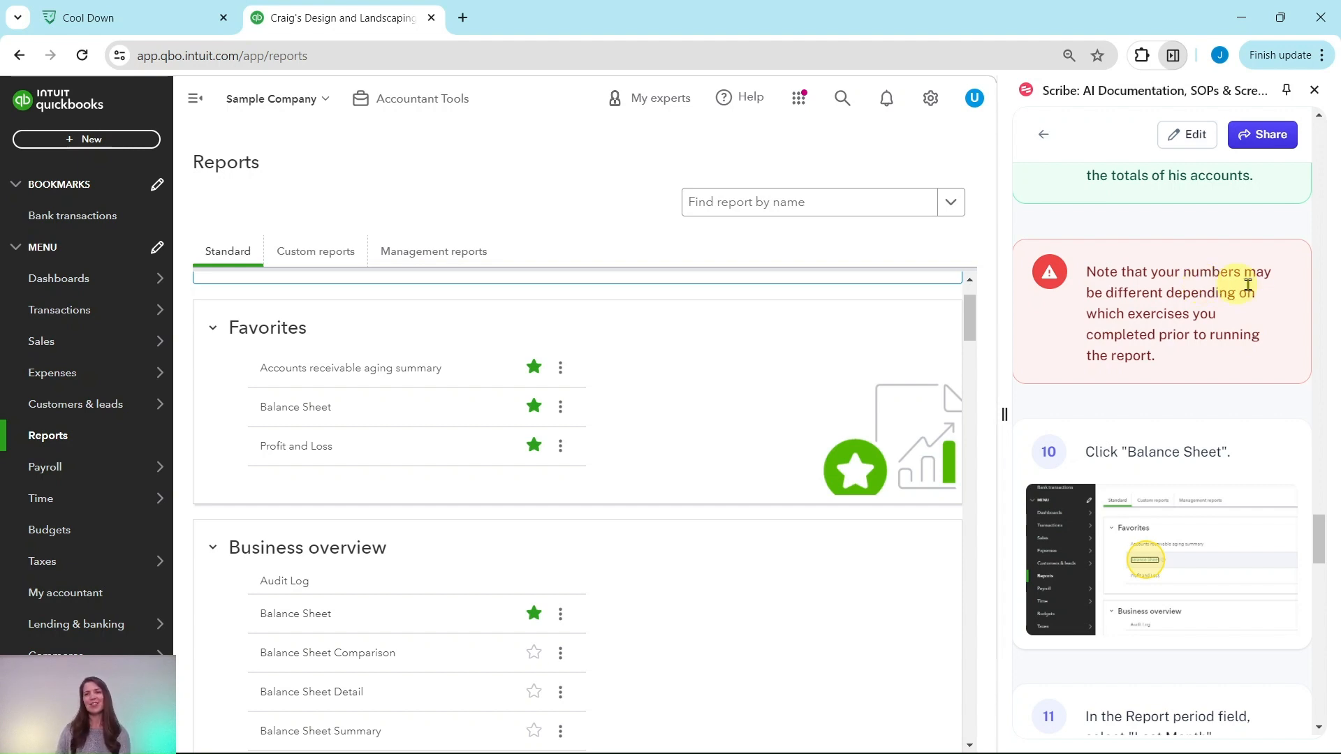
scroll(1229, 293, down, 2)
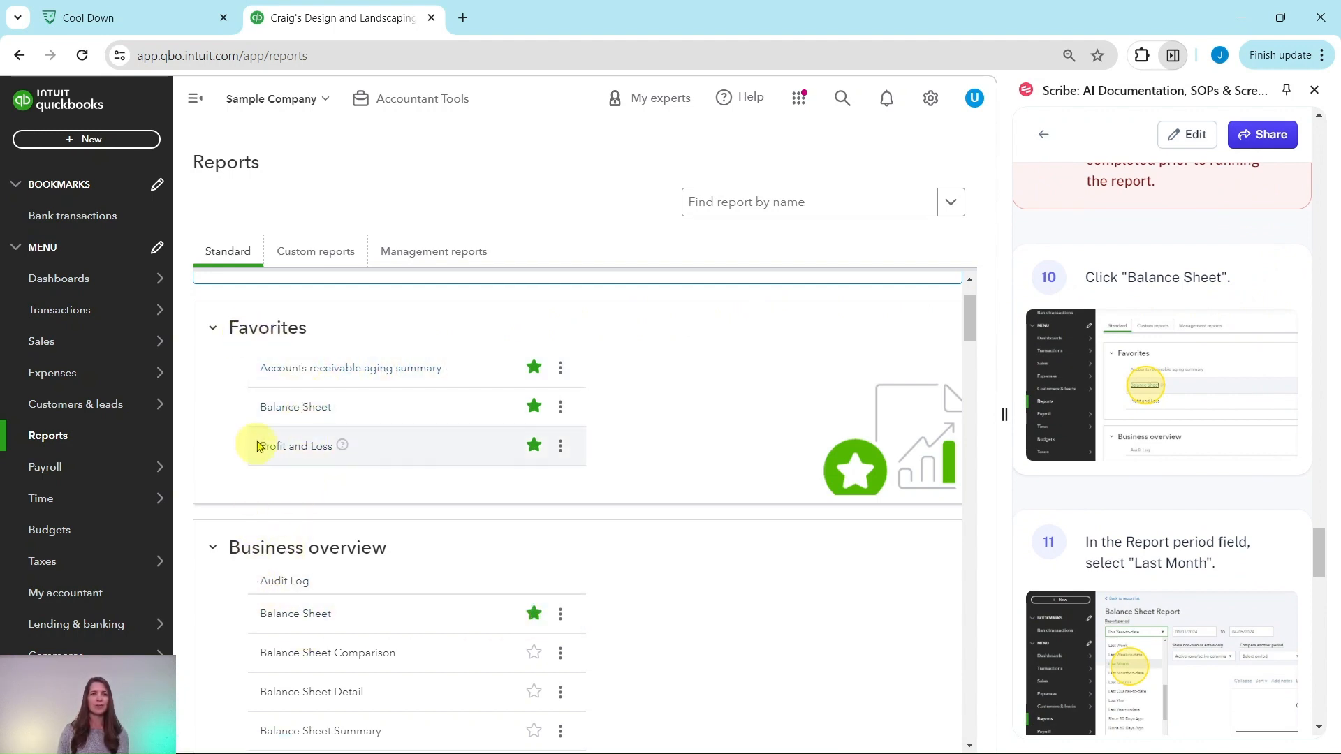
click(290, 407)
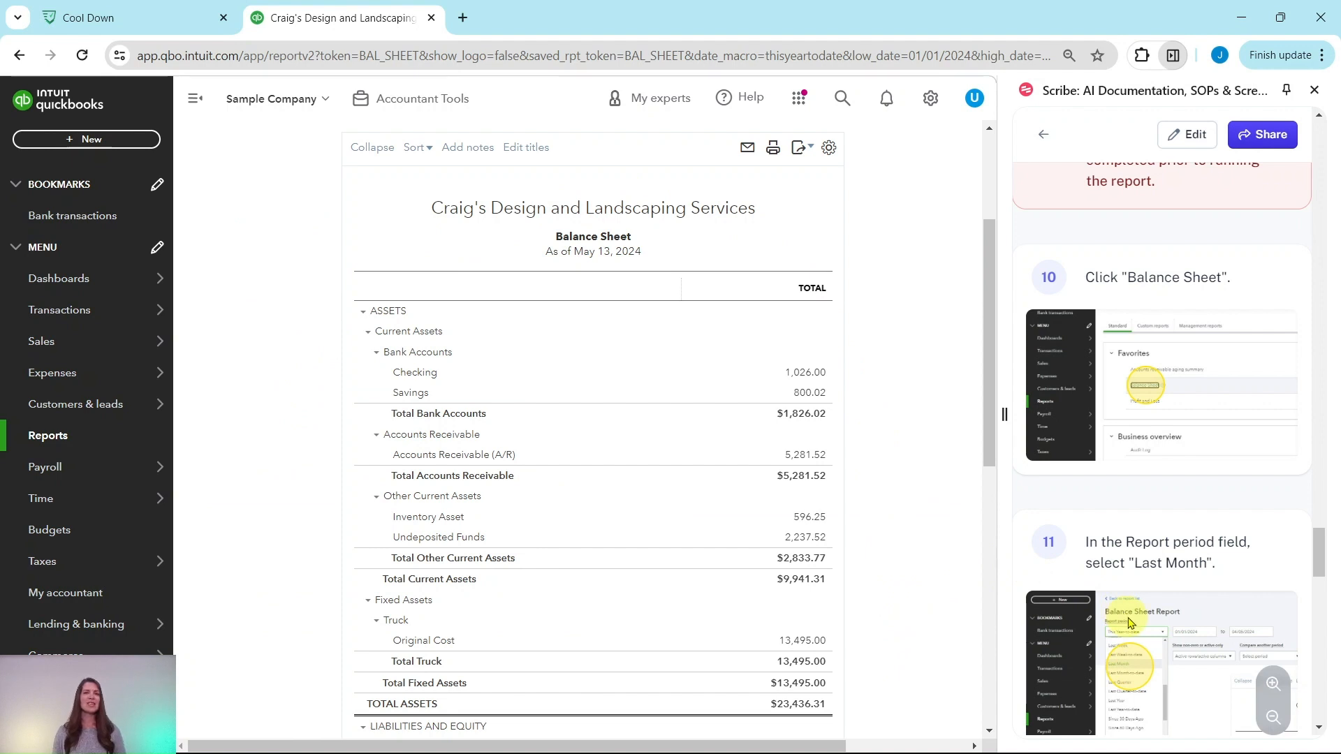
Set the Balance Sheet report period to Last Month.
scroll(1129, 621, down, 4)
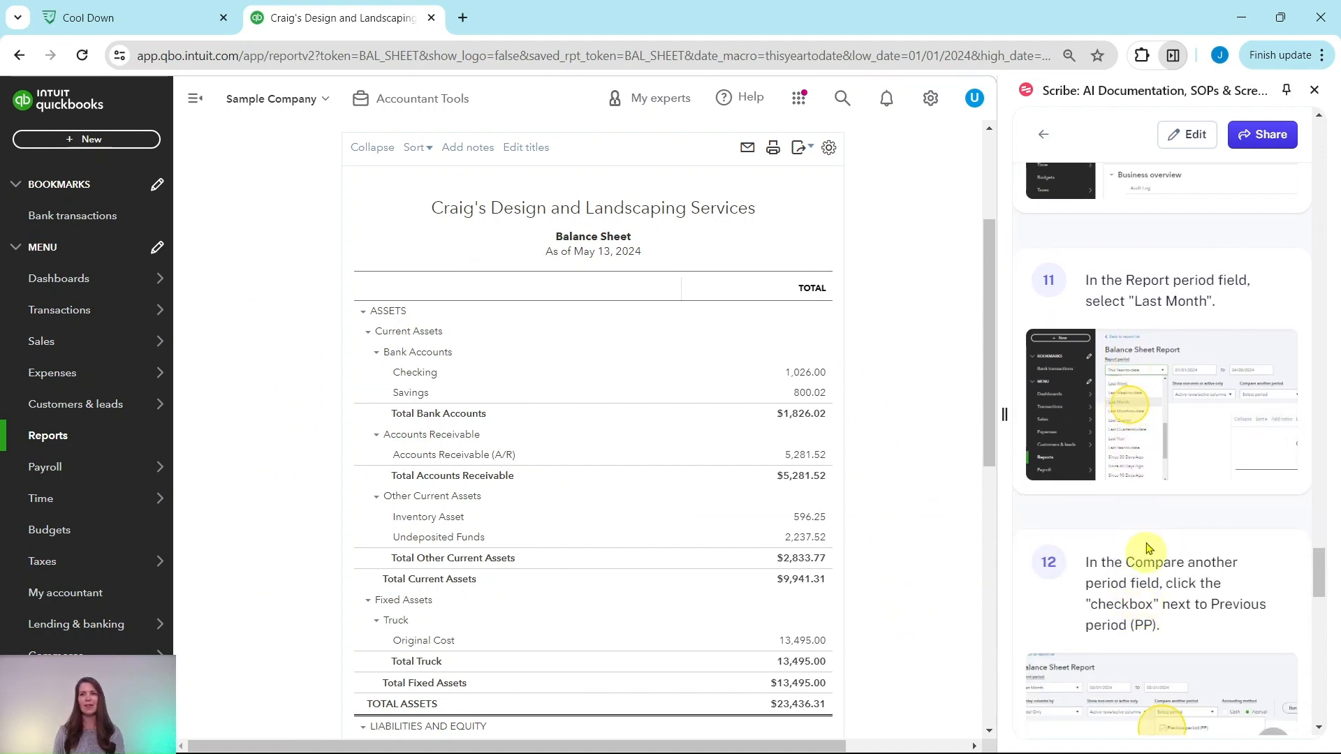
scroll(1166, 339, down, 1)
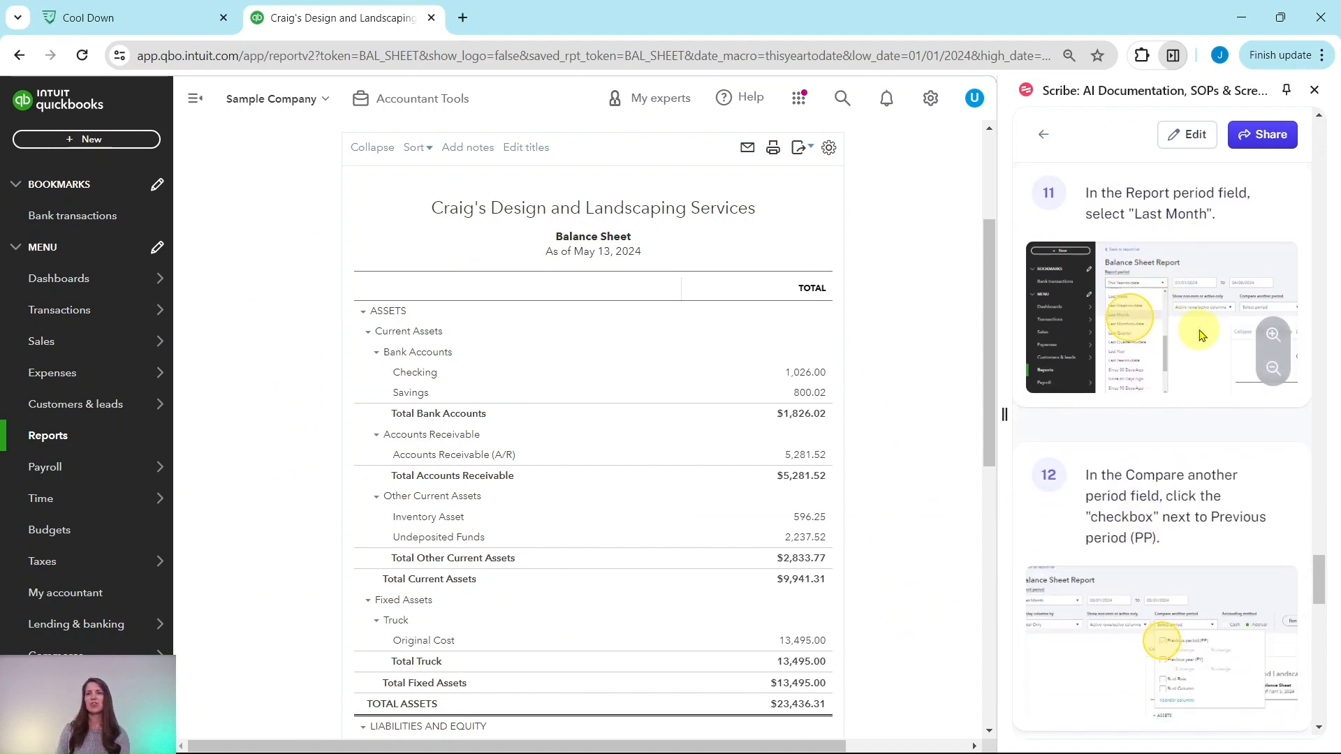
scroll(276, 273, up, 1)
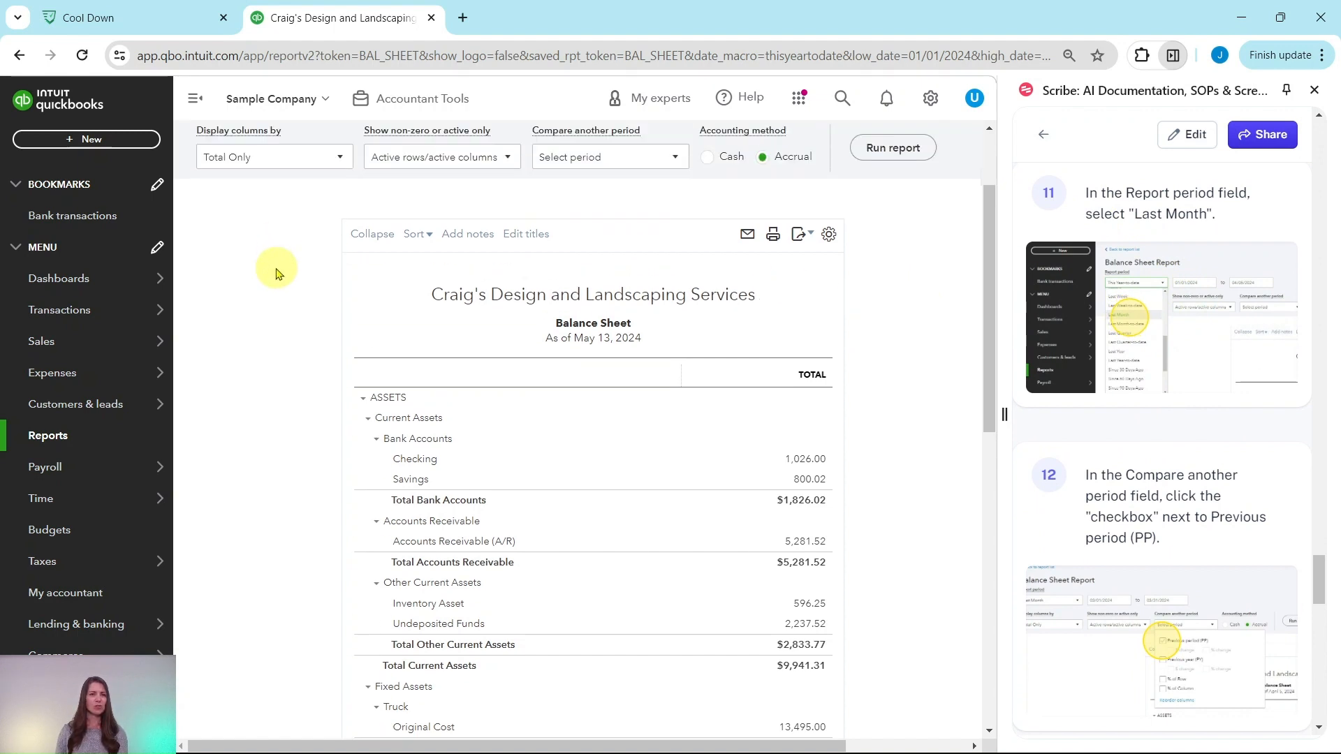
scroll(276, 274, up, 2)
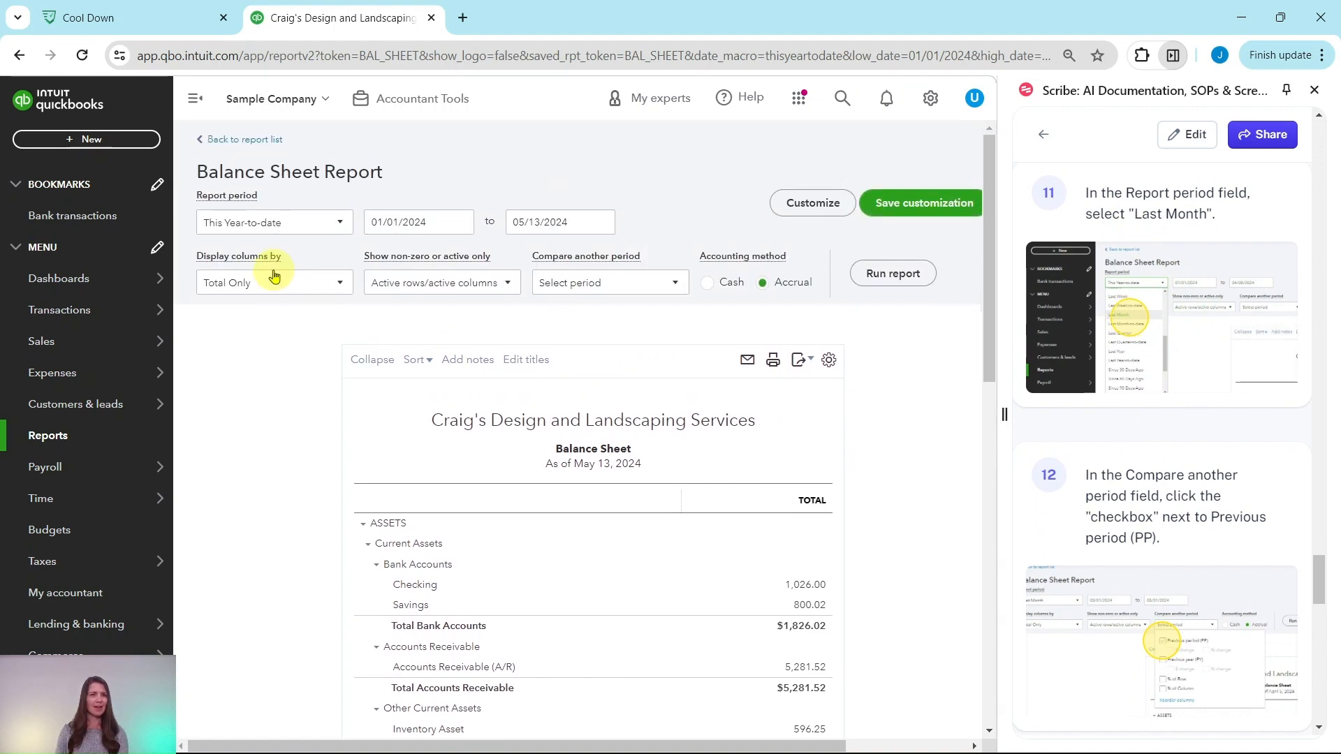
click(340, 225)
scroll(297, 287, down, 4)
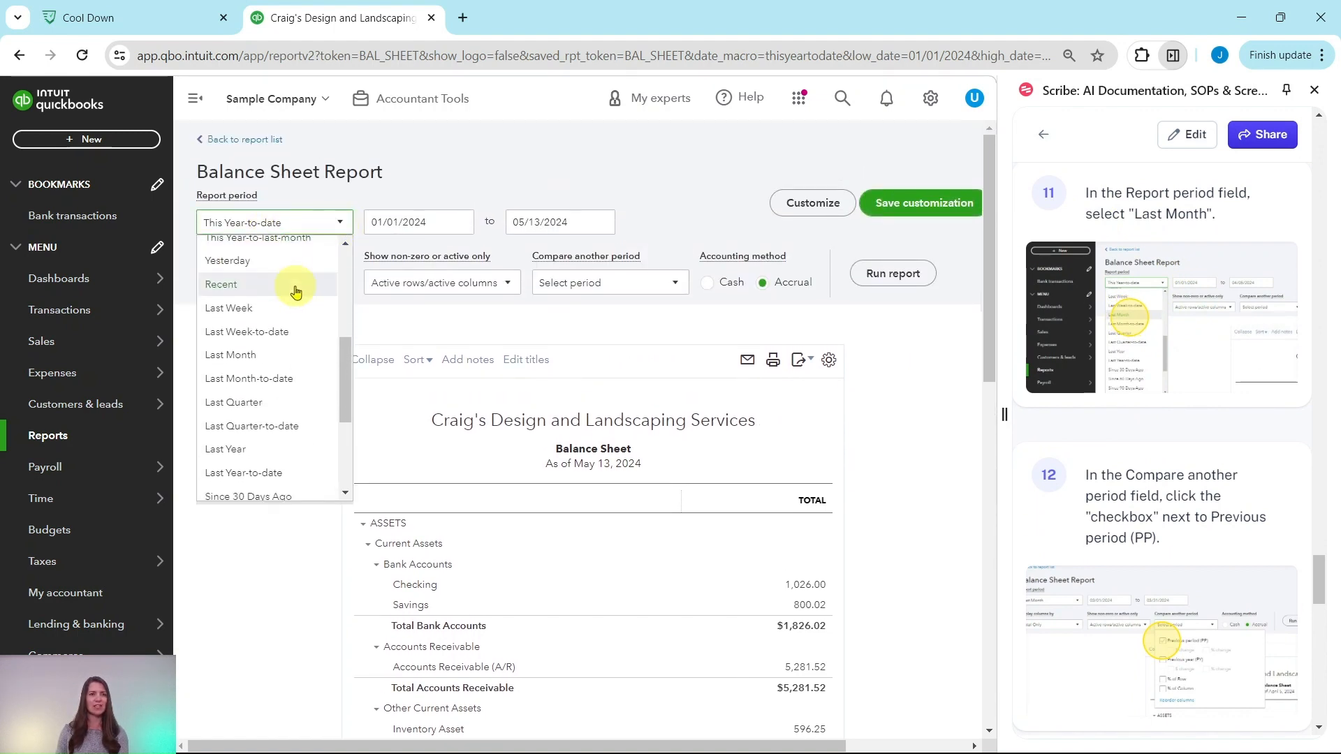
scroll(296, 292, down, 1)
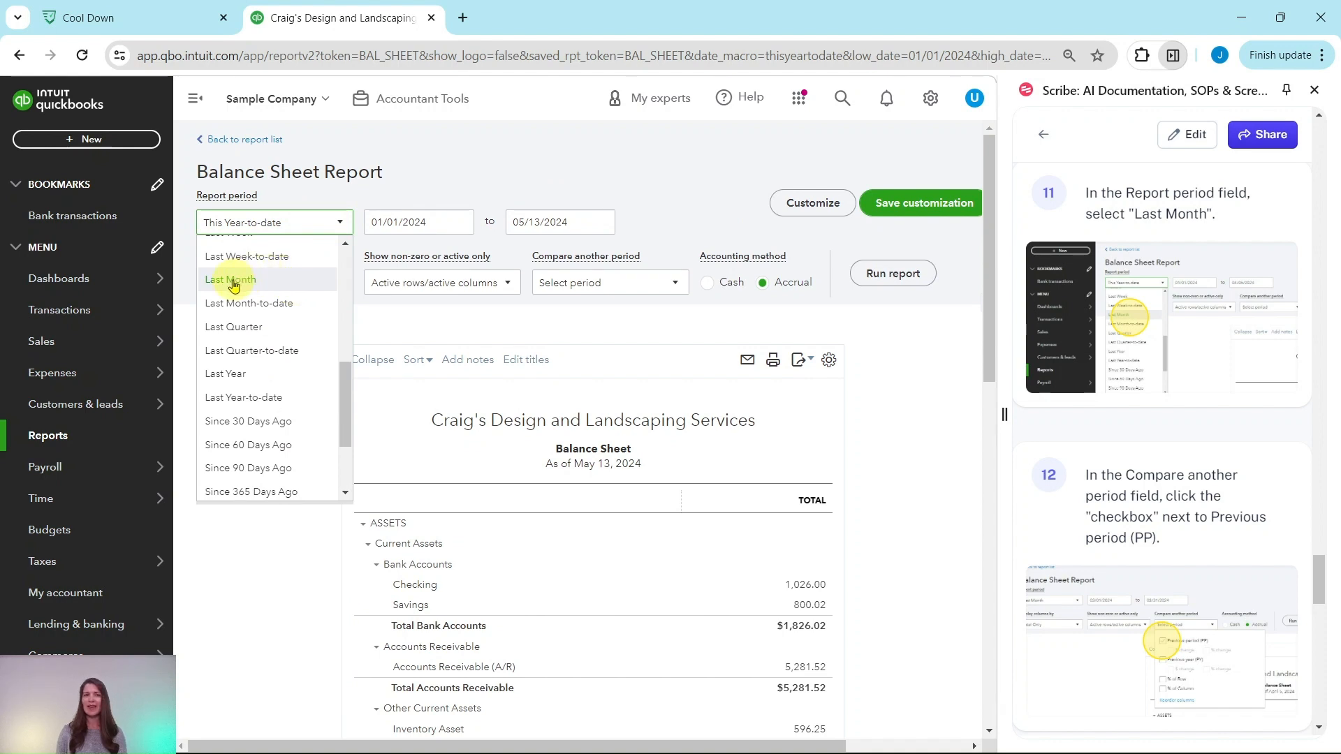
click(234, 283)
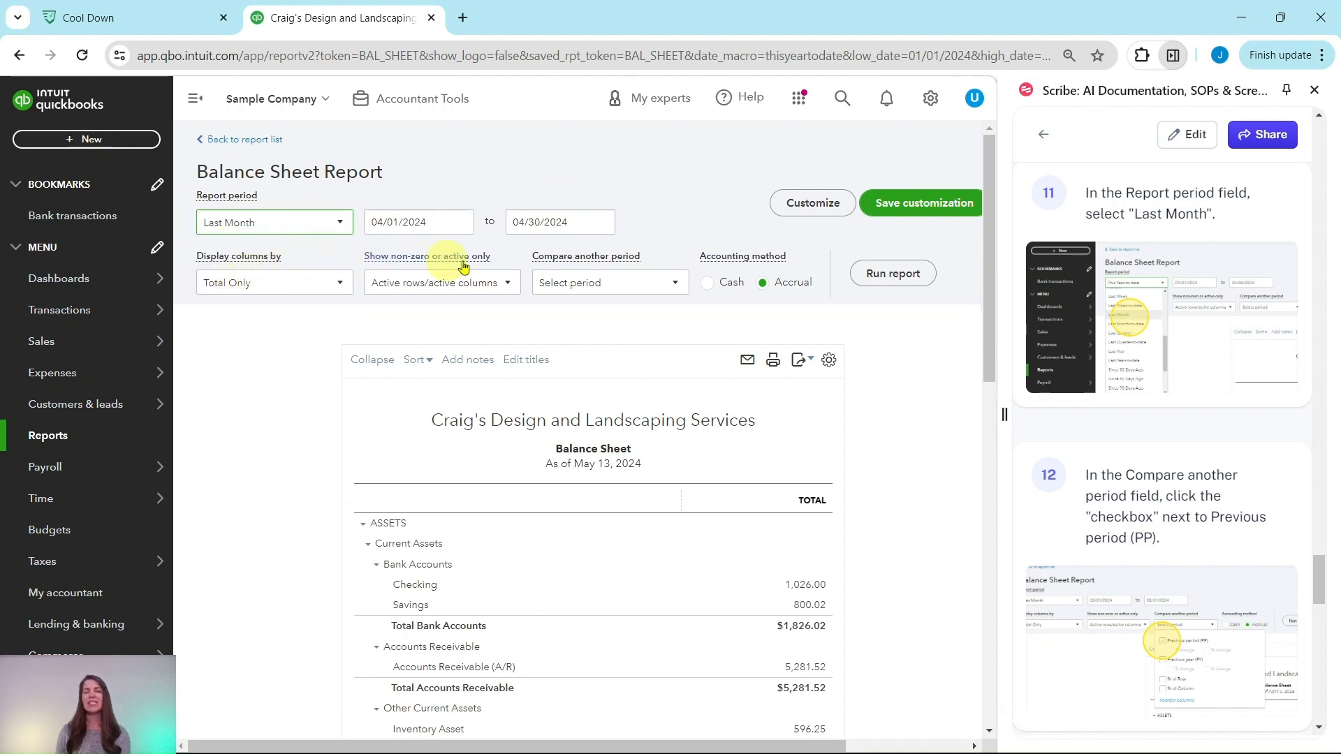
Compare the Balance Sheet with the Previous period (PP), including $ change and % change, and run the report.
scroll(1196, 346, down, 4)
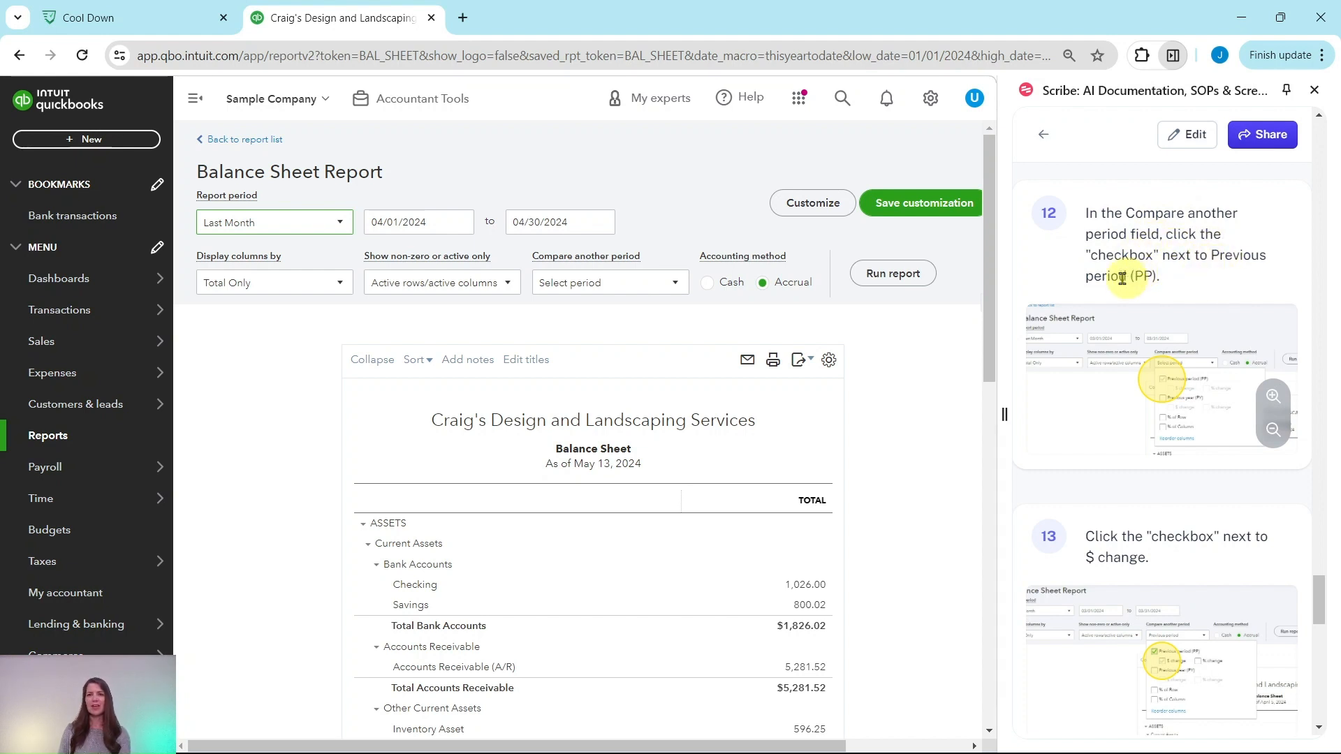
click(675, 283)
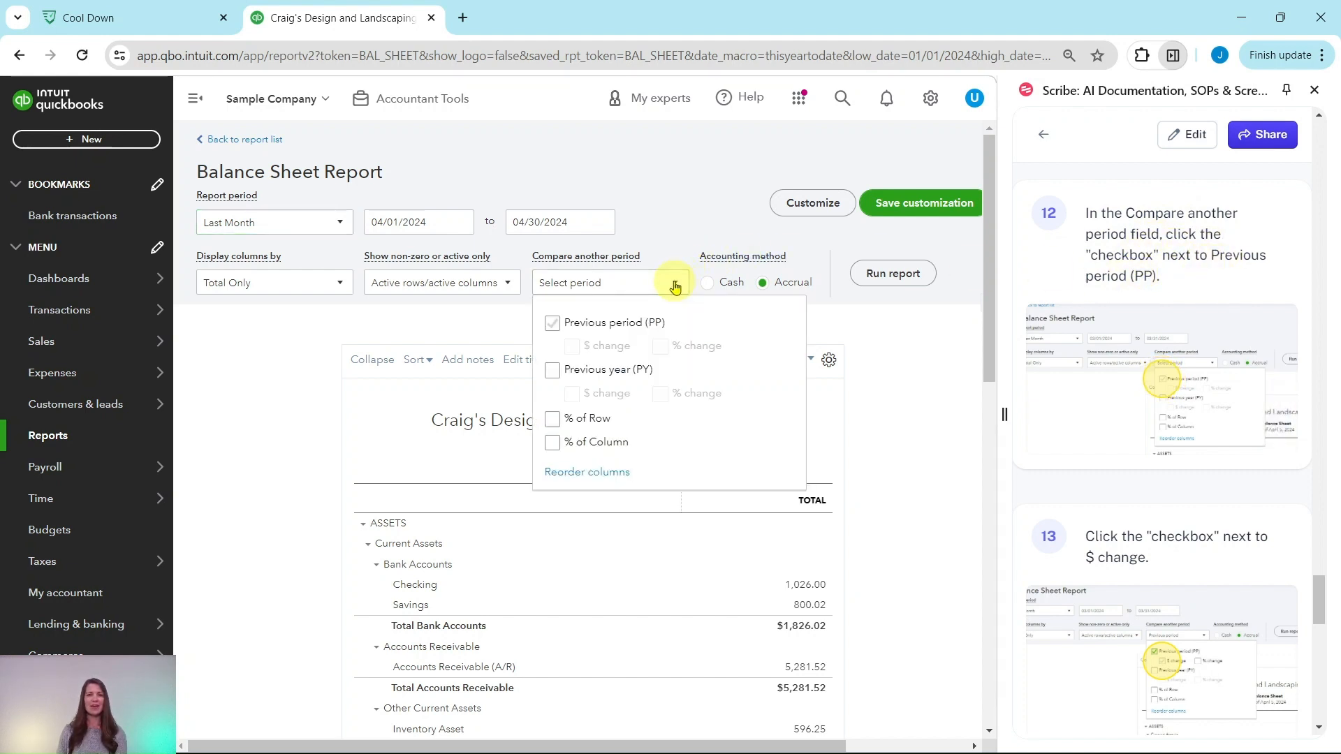
click(553, 326)
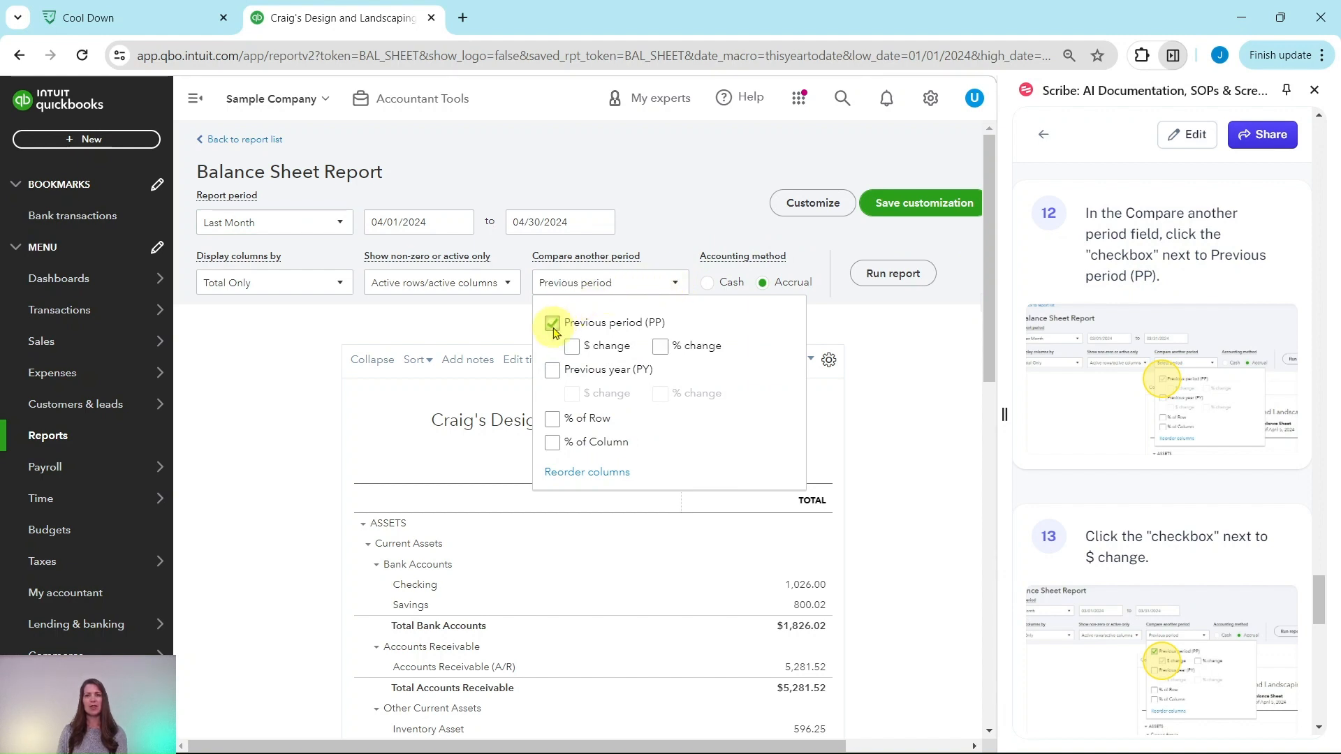
scroll(1116, 328, down, 5)
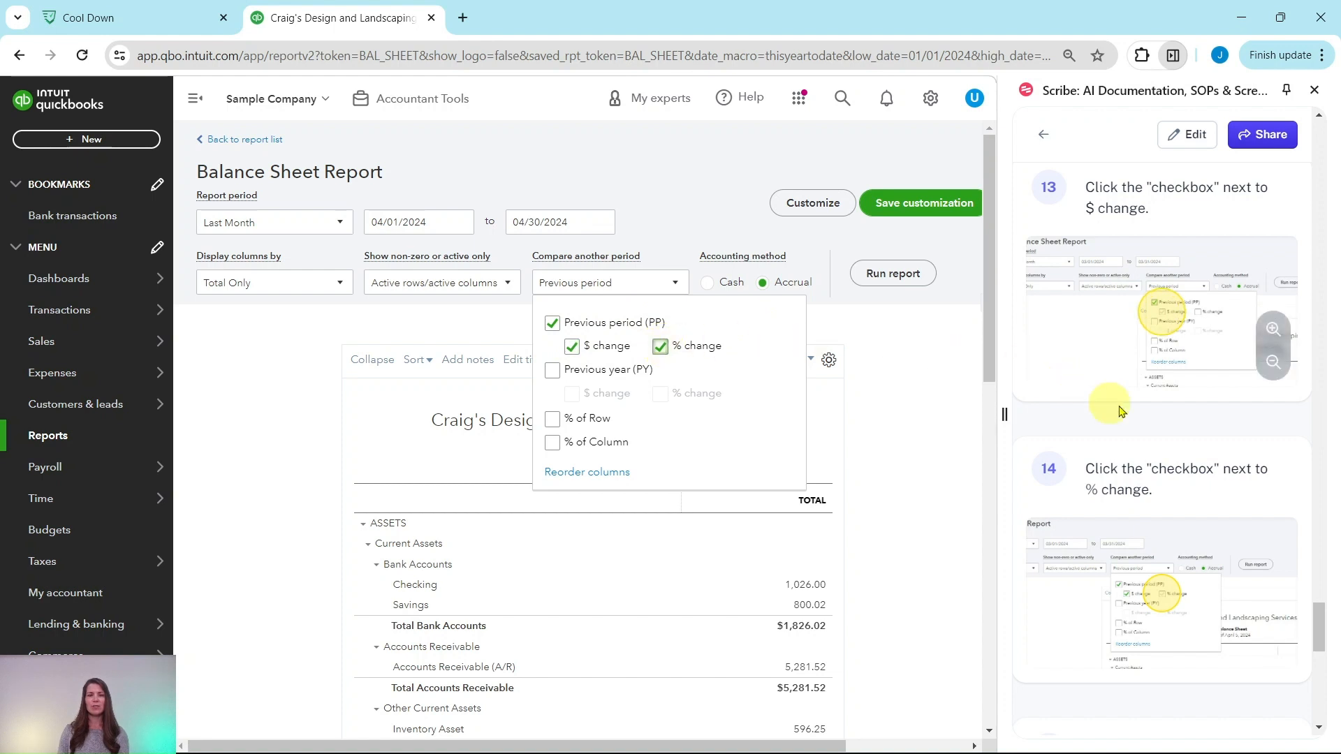
scroll(1153, 412, down, 7)
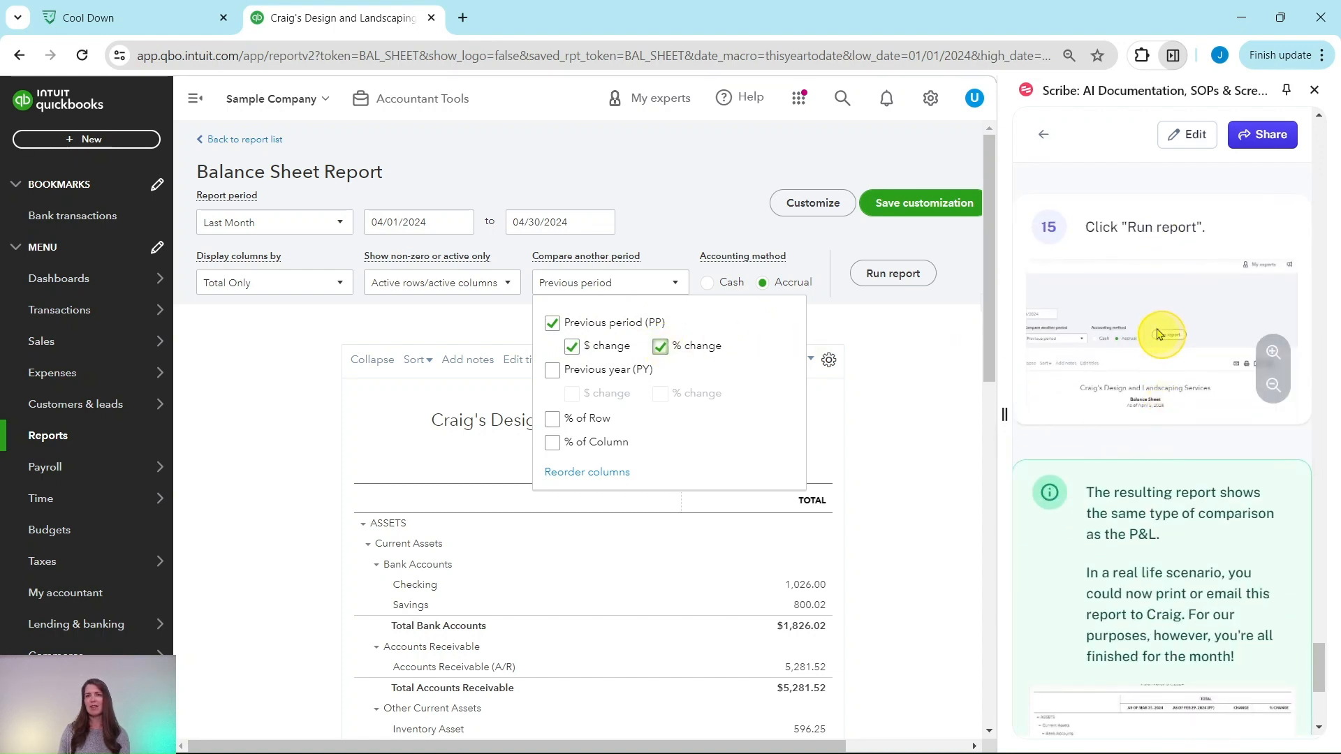
click(895, 280)
Review the Balance Sheet's period comparison and change columns alongside the guide's closing notes.
scroll(888, 281, down, 3)
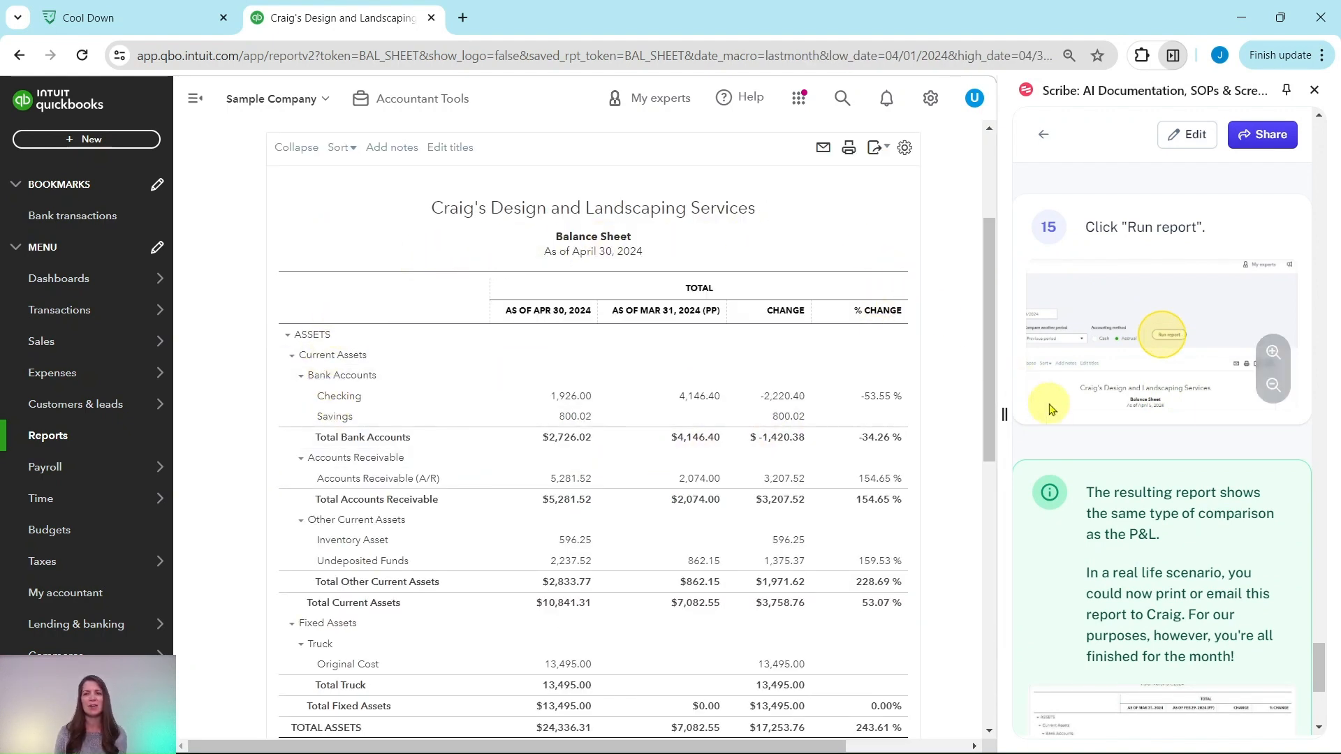
scroll(1069, 401, down, 3)
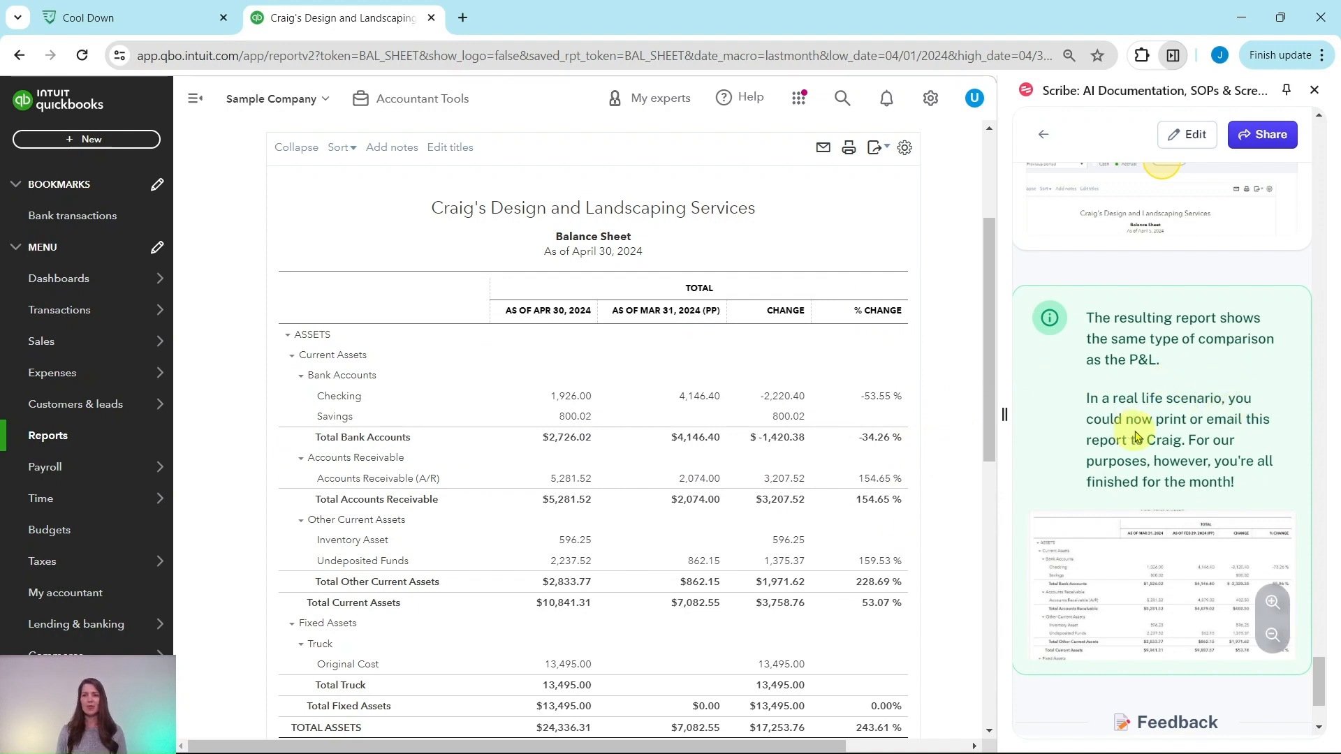
scroll(964, 356, up, 3)
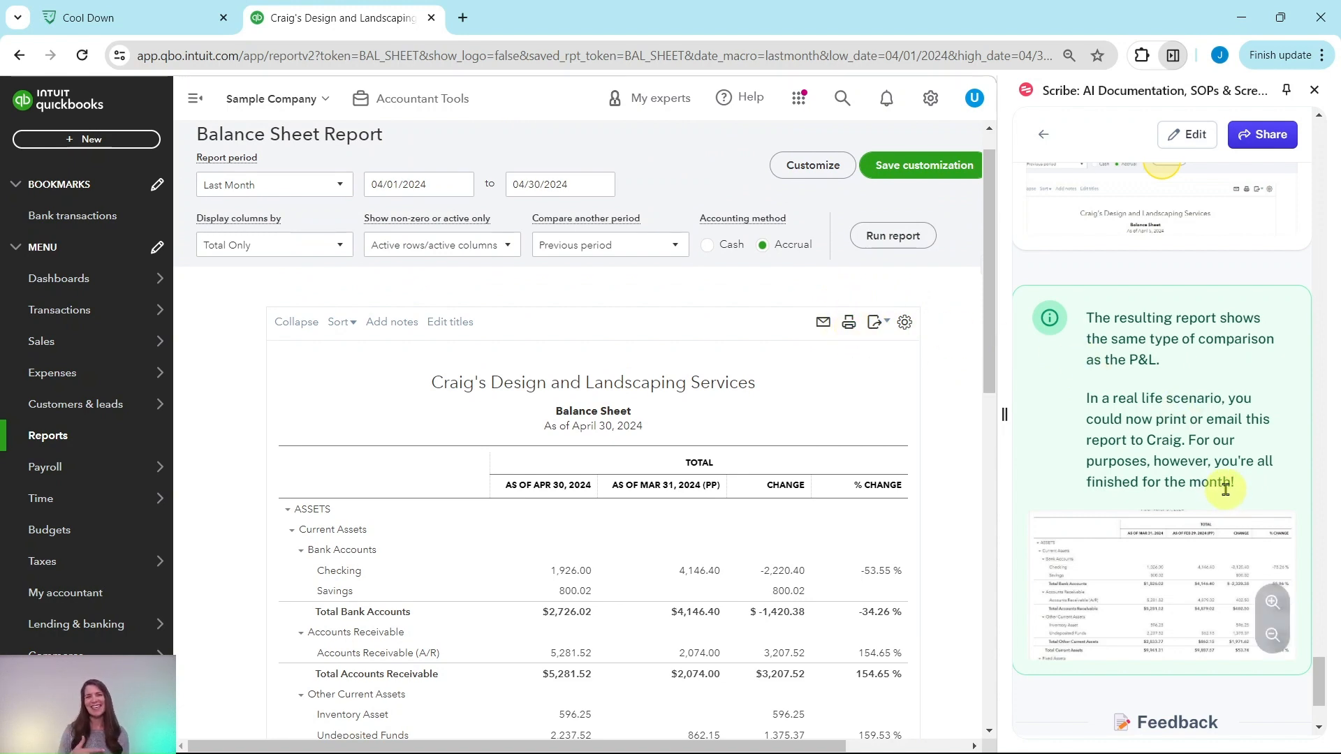
scroll(1225, 487, down, 1)
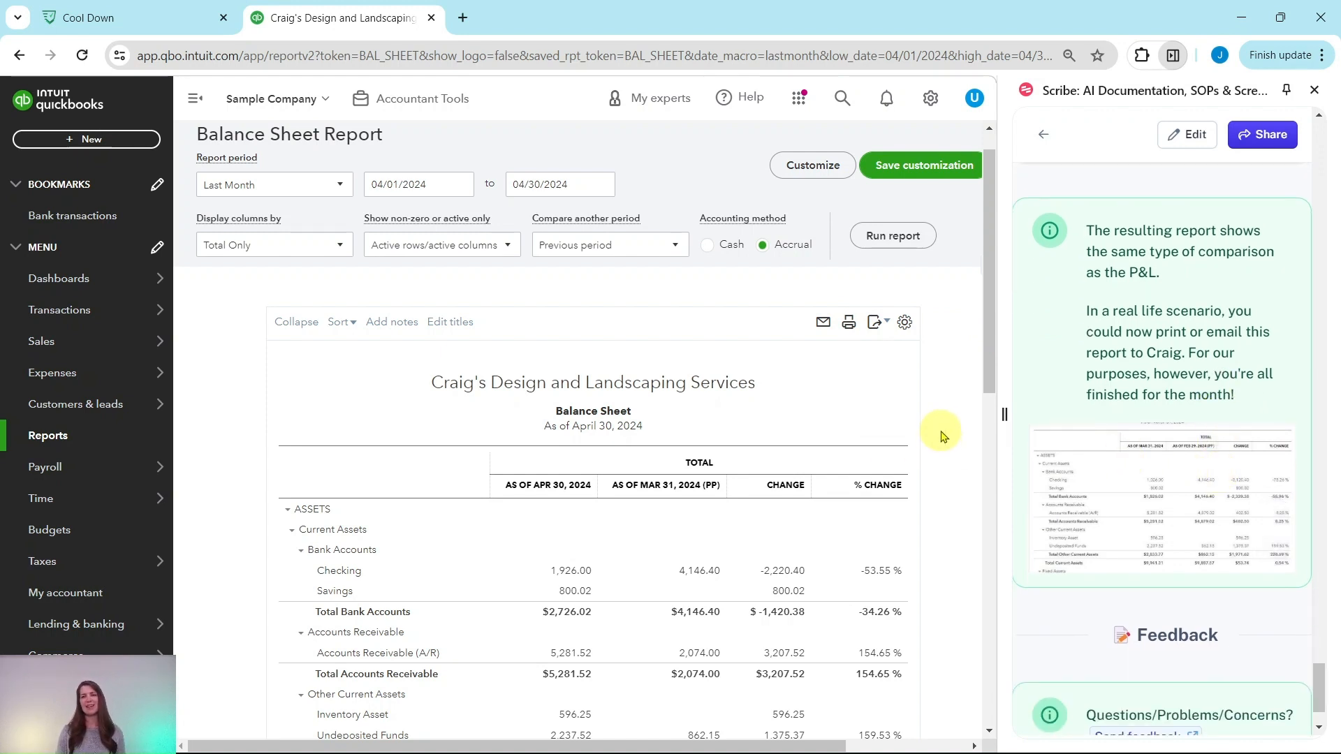
scroll(943, 434, up, 1)
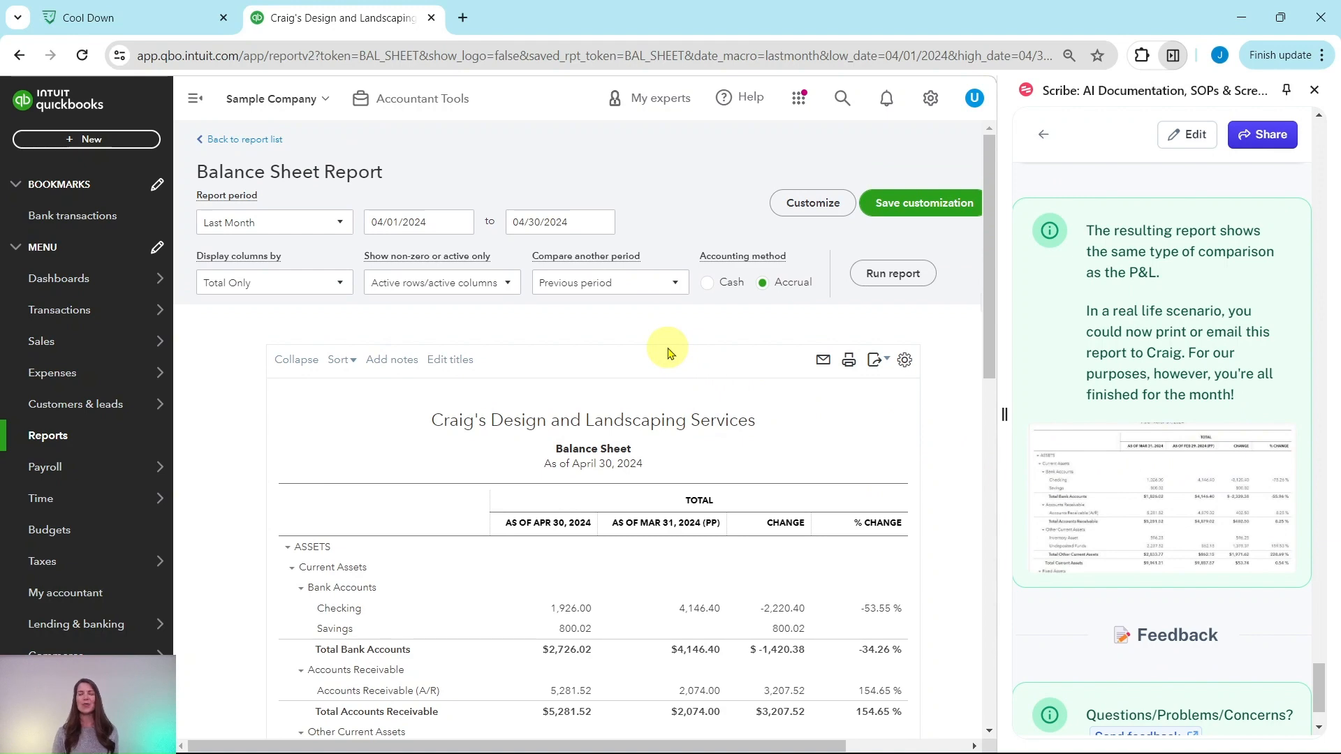